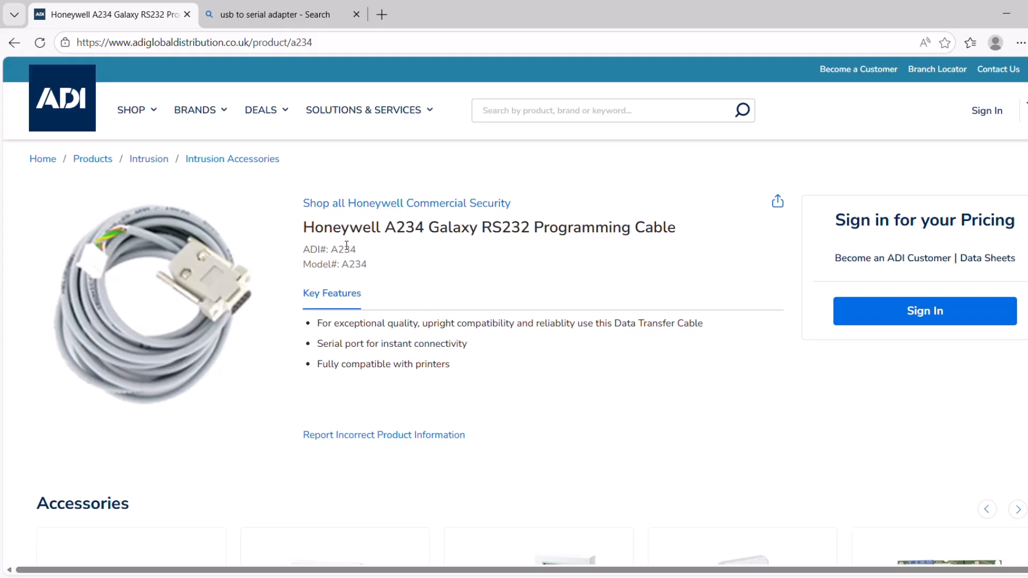
Step: Look over the USB to serial adapter search results and the A234 RS232 programming cable page, and minimize the browser
{"action": "left_click", "coordinate": [303, 16]}
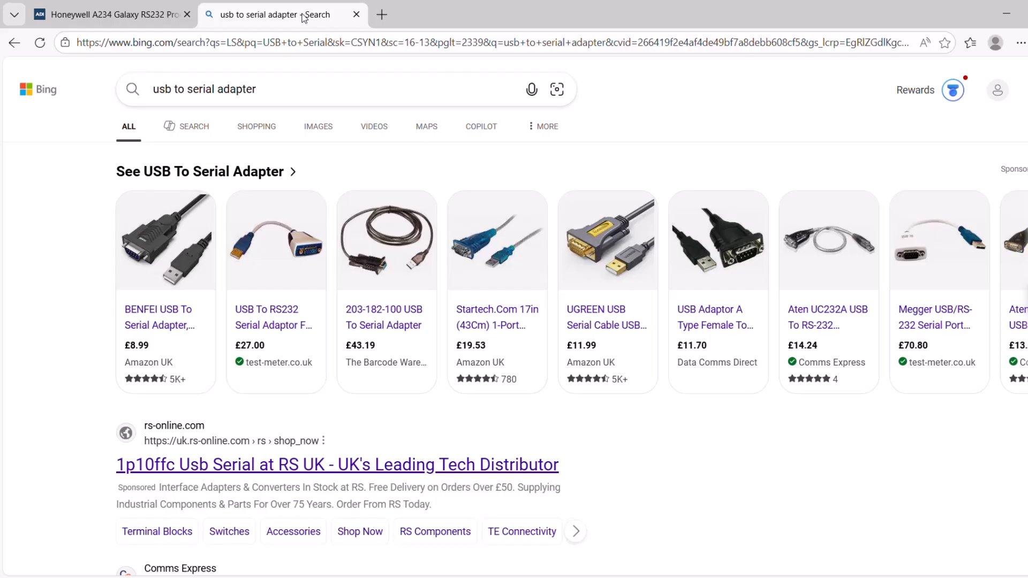
{"action": "left_click", "coordinate": [140, 19]}
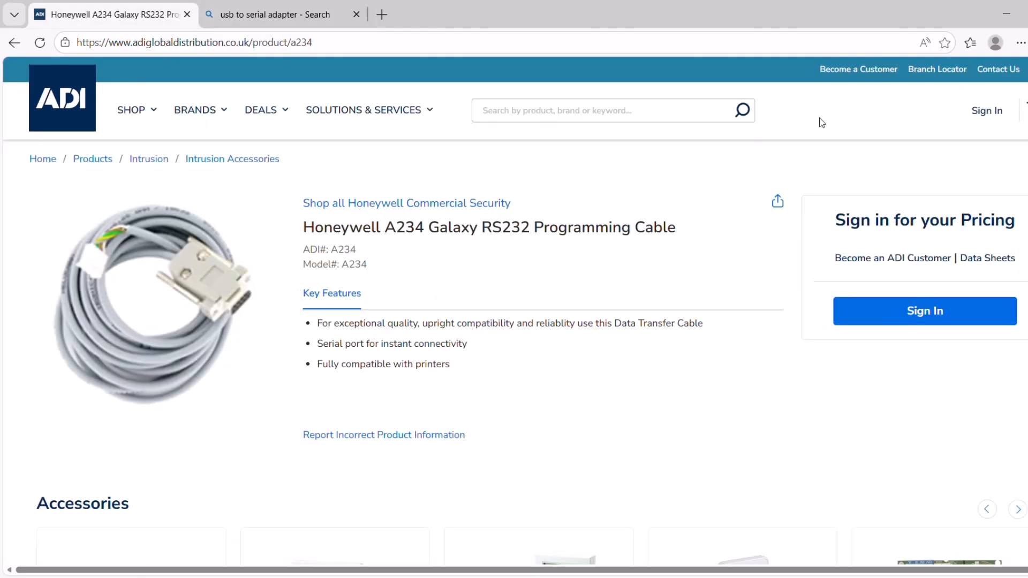
{"action": "left_click", "coordinate": [1003, 15]}
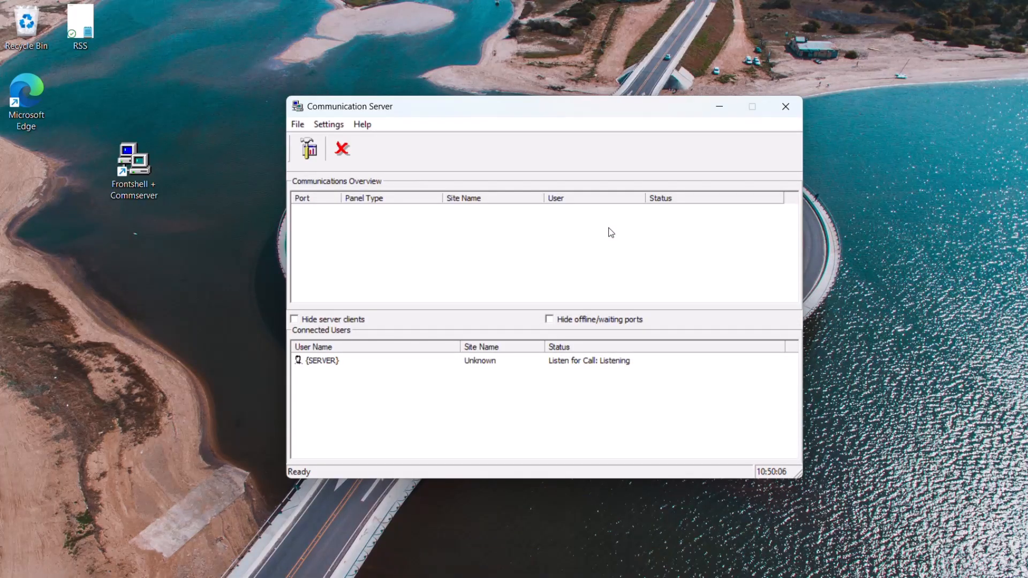
Step: Open Device Manager and expand the COM and LPT ports category
{"action": "key", "text": "super"}
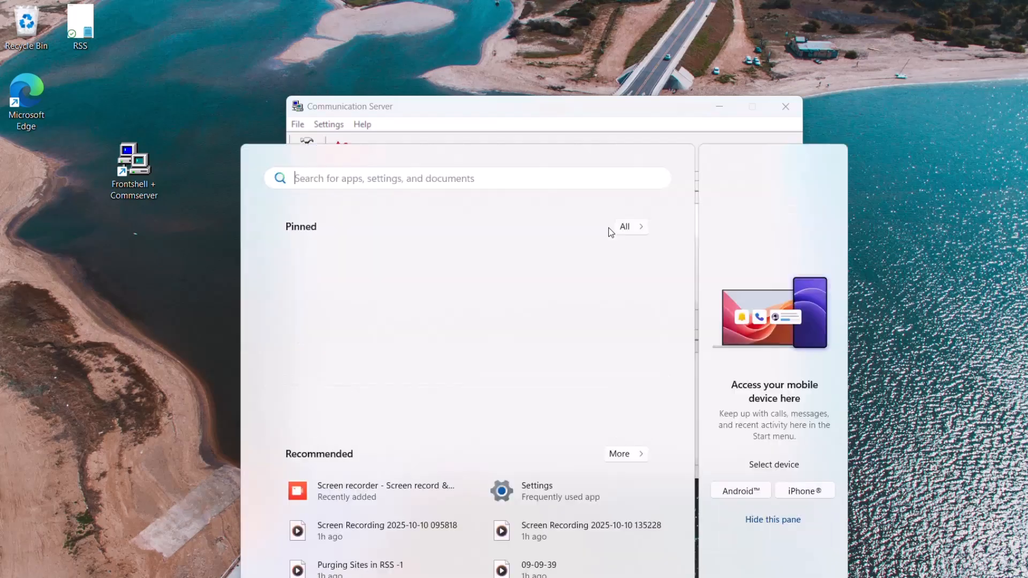
{"action": "type", "text": "de"}
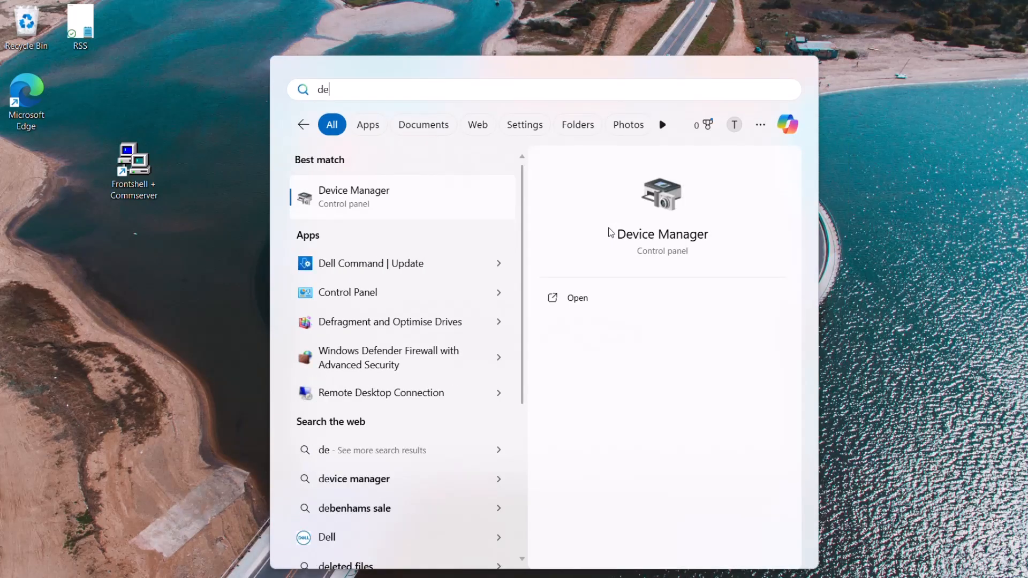
{"action": "left_click", "coordinate": [388, 203]}
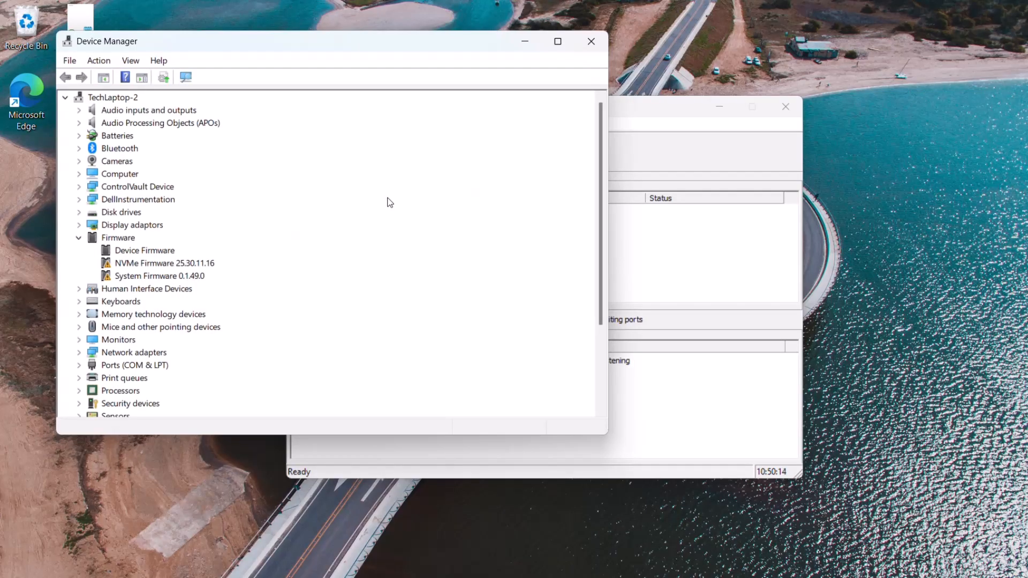
{"action": "left_click", "coordinate": [79, 365]}
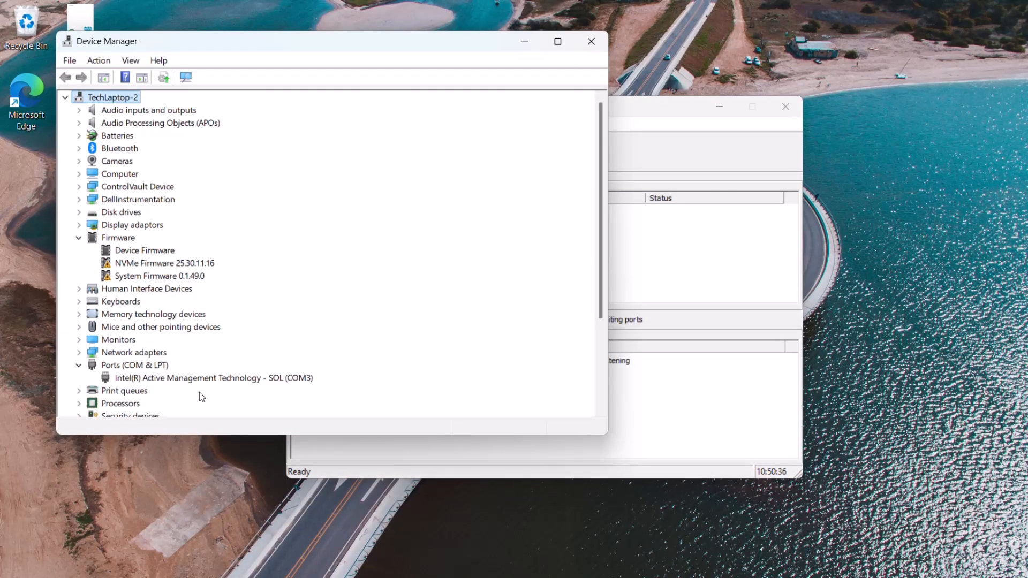
Step: Check the port settings of the Prolific USB-to-Serial Comm Port, and close Device Manager
{"action": "double_click", "coordinate": [199, 392]}
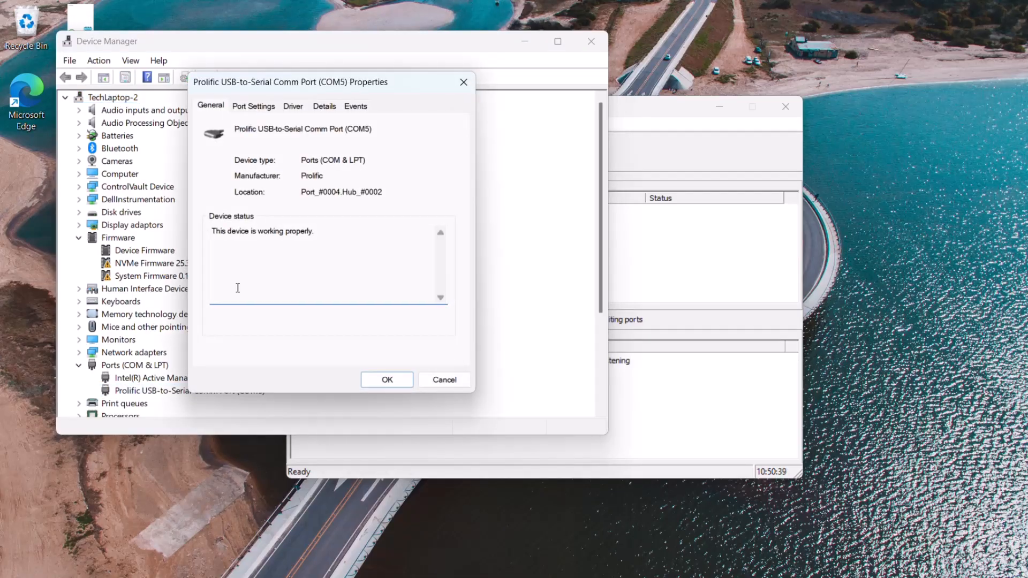
{"action": "left_click", "coordinate": [266, 106]}
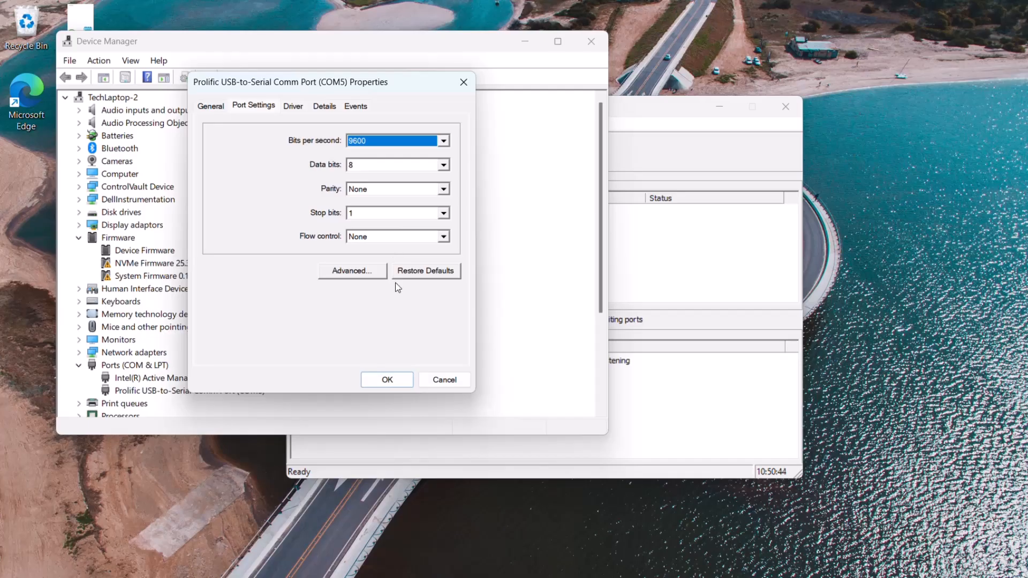
{"action": "left_click", "coordinate": [403, 384]}
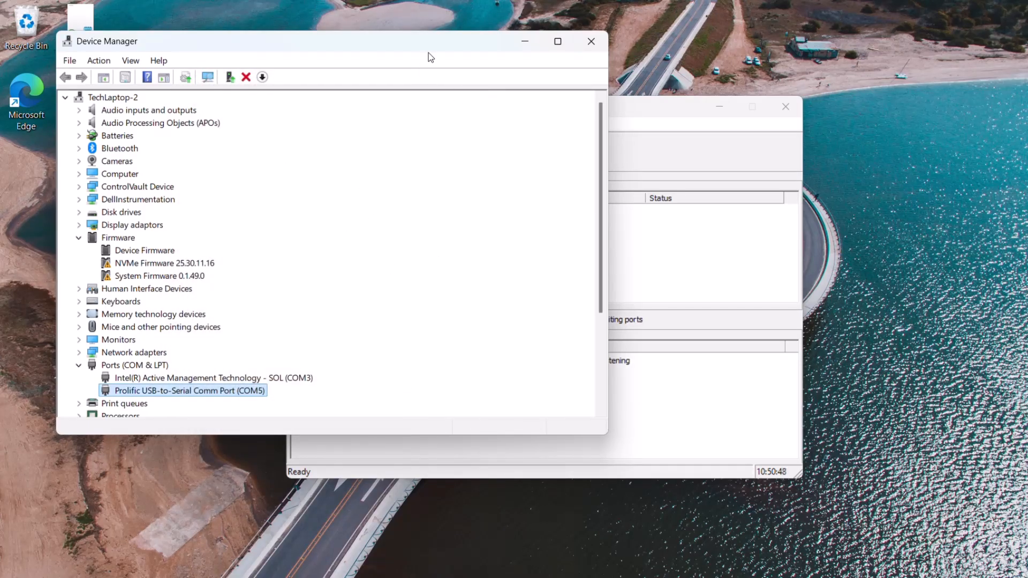
{"action": "left_click_drag", "start_coordinate": [420, 49], "coordinate": [423, 76]}
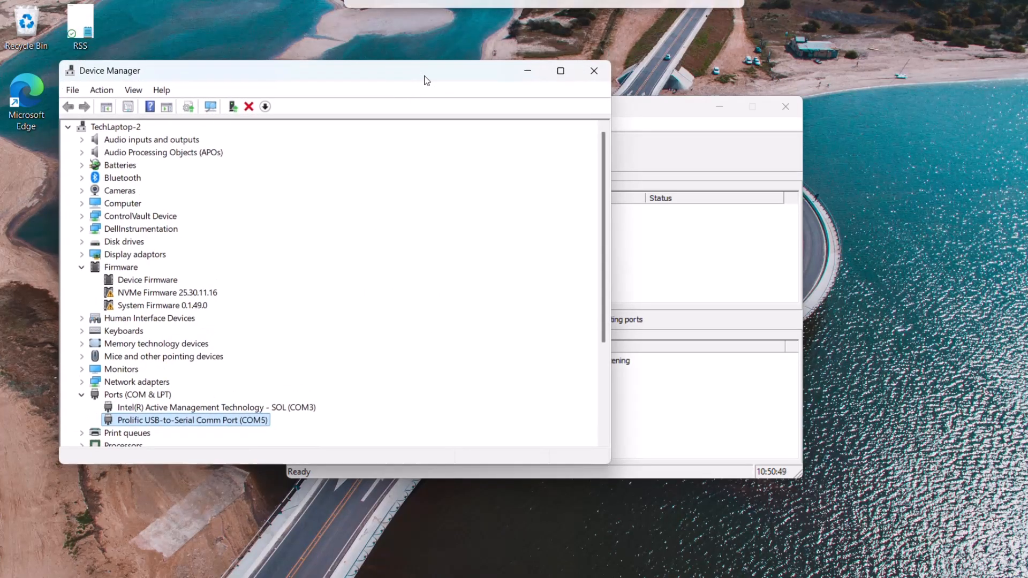
{"action": "left_click", "coordinate": [594, 69]}
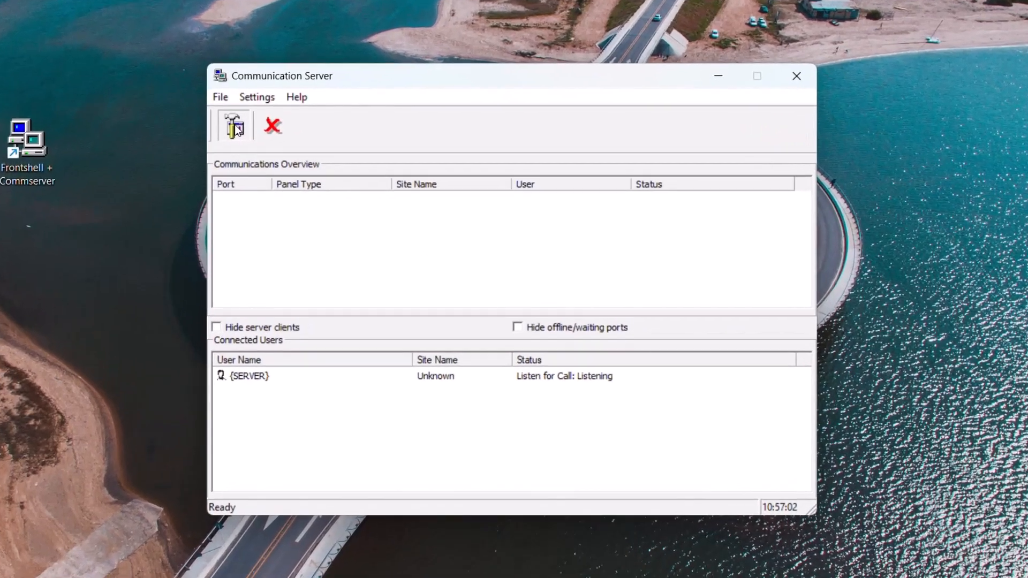
Step: Enable the COM5 port in the Communication Server's communications configuration
{"action": "left_click", "coordinate": [311, 152]}
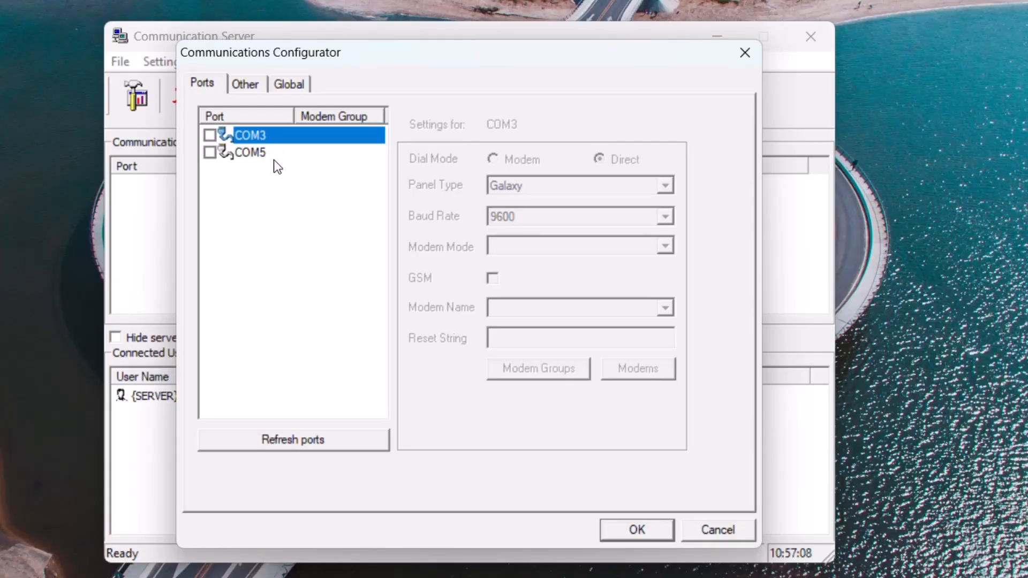
{"action": "left_click", "coordinate": [209, 153]}
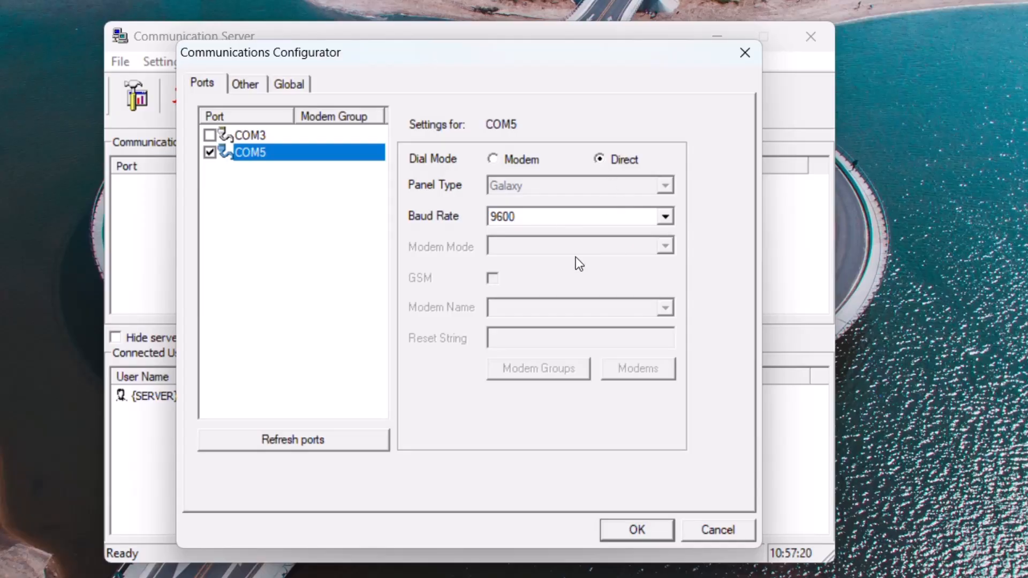
{"action": "left_click", "coordinate": [628, 536]}
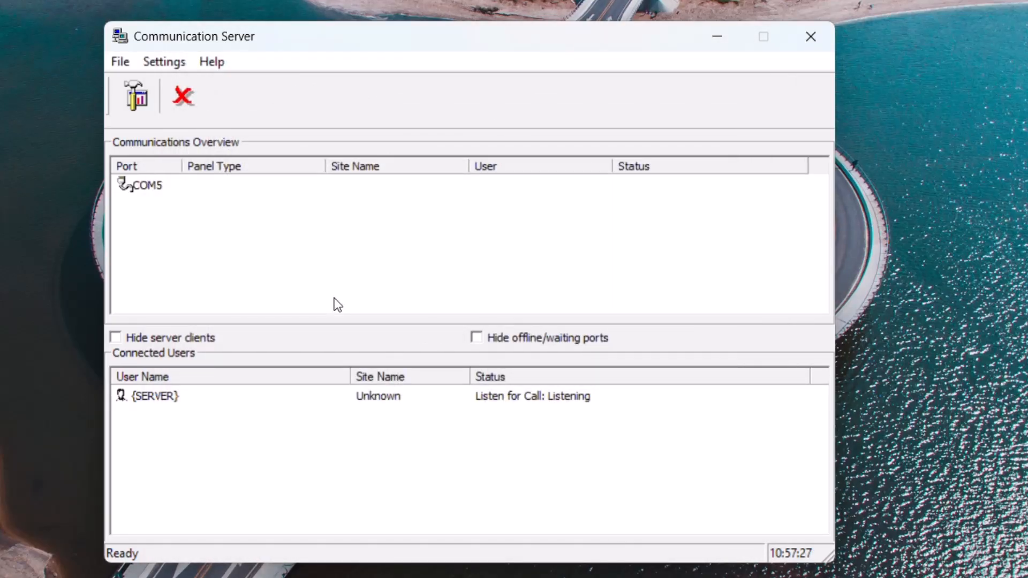
Step: Shut down the Communication Server with 0 minutes to shutdown
{"action": "left_click", "coordinate": [184, 102]}
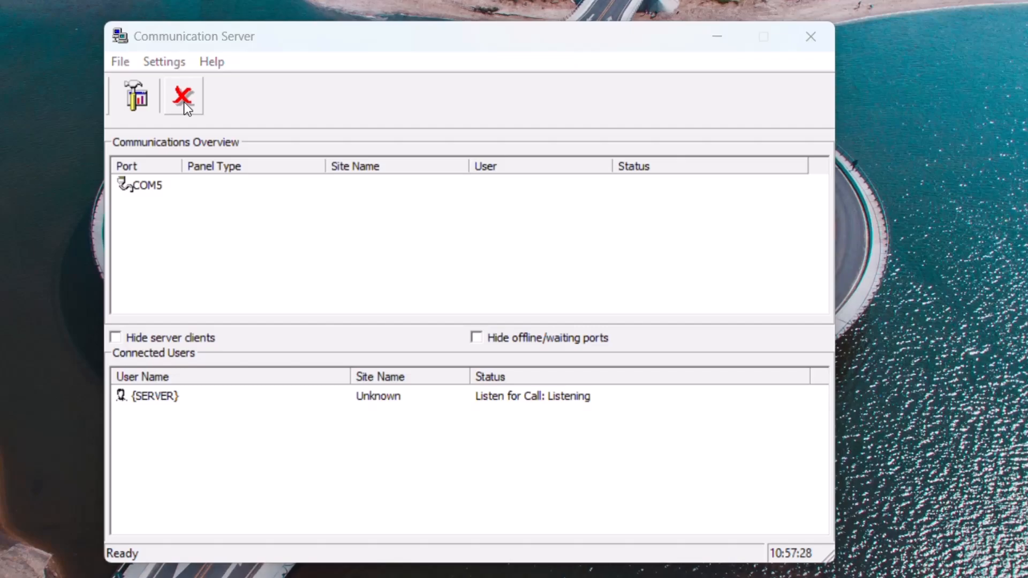
{"action": "type", "text": "0"}
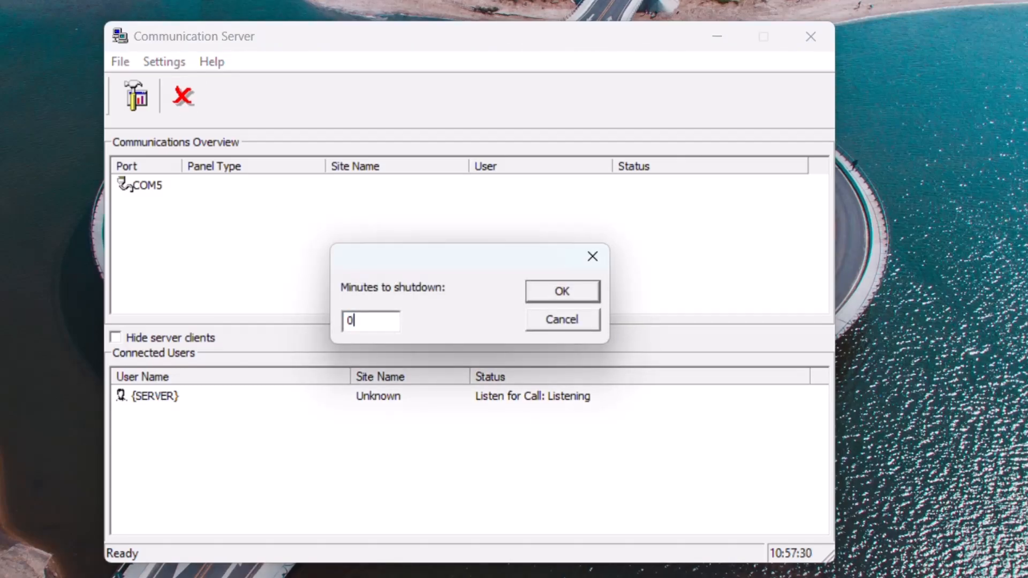
{"action": "left_click", "coordinate": [586, 296]}
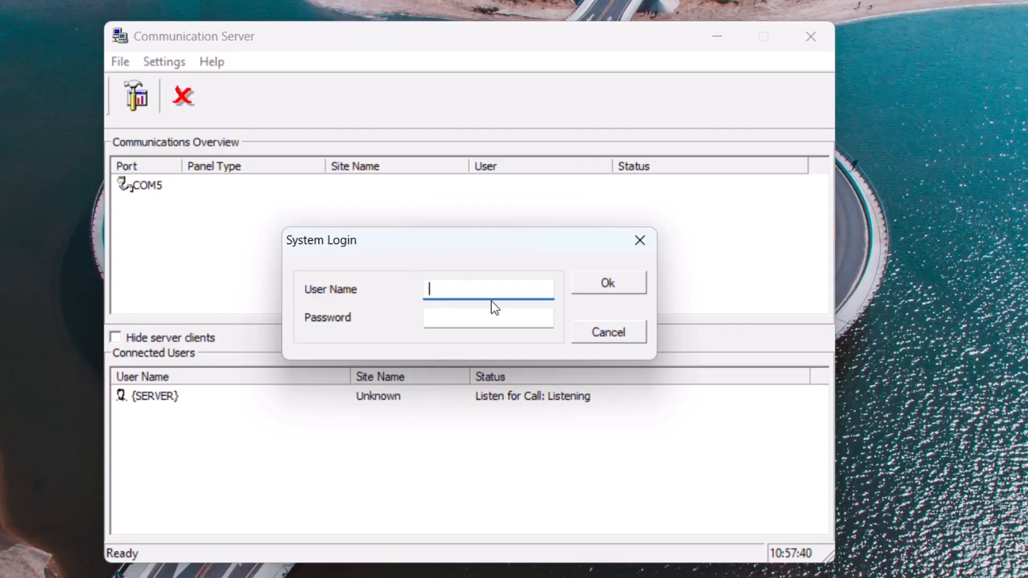
Step: Log in to Galaxy Remote Servicing Suite with the user name manager and the account password
{"action": "type", "text": "manager"}
{"action": "key", "text": "Tab"}
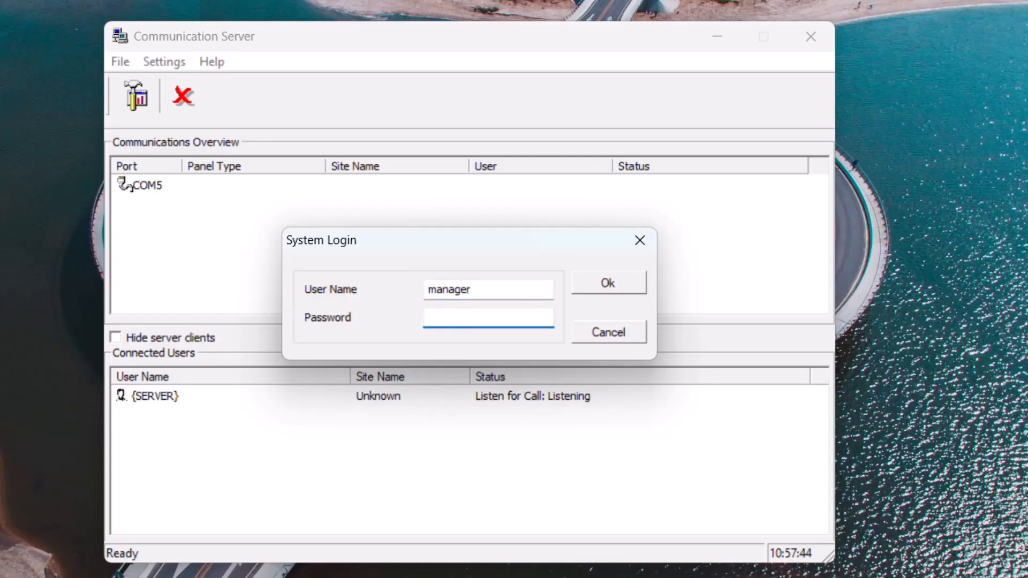
{"action": "type", "text": "••••••••••"}
{"action": "left_click", "coordinate": [636, 283]}
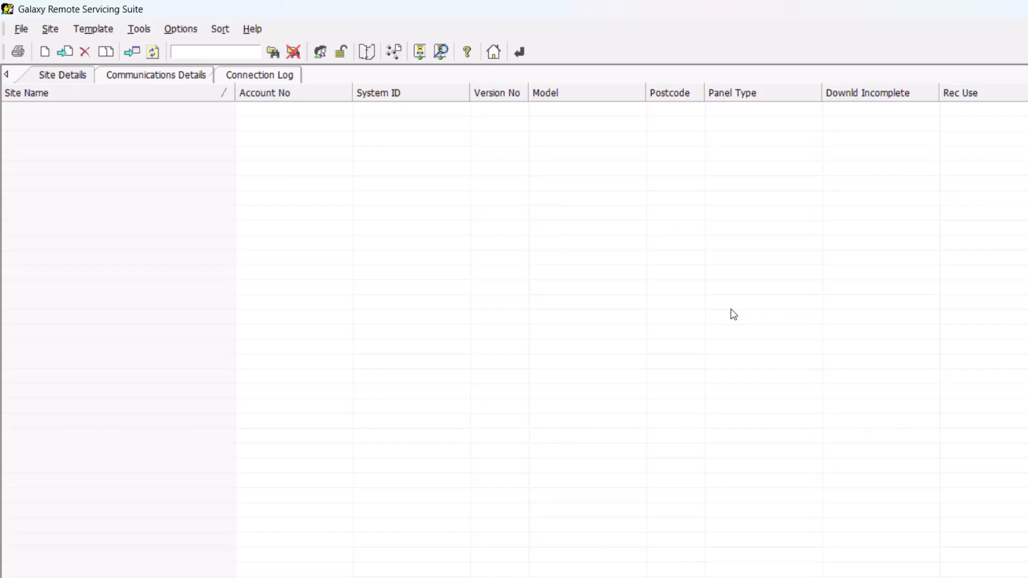
Step: Start a new site named Training, leaving its address, report and contact details blank
{"action": "left_click", "coordinate": [55, 34]}
{"action": "left_click", "coordinate": [75, 48]}
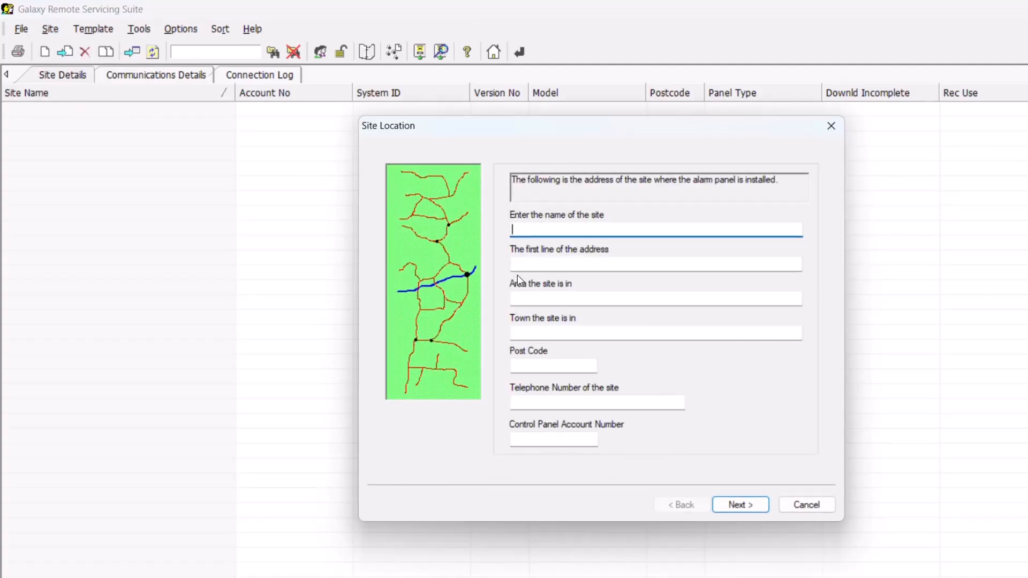
{"action": "type", "text": "Training"}
{"action": "left_click", "coordinate": [756, 507]}
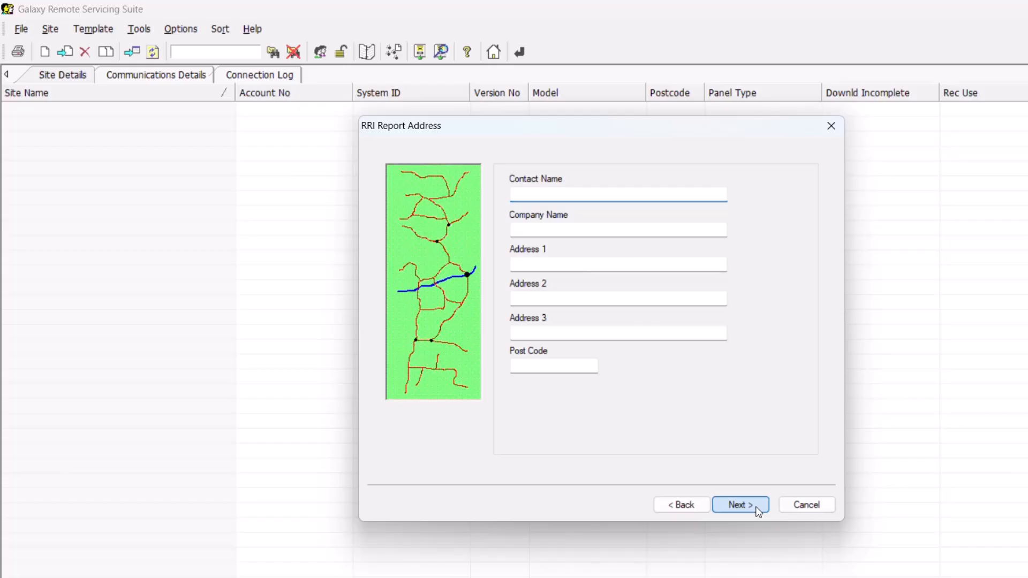
{"action": "left_click", "coordinate": [757, 507]}
{"action": "left_click", "coordinate": [757, 508]}
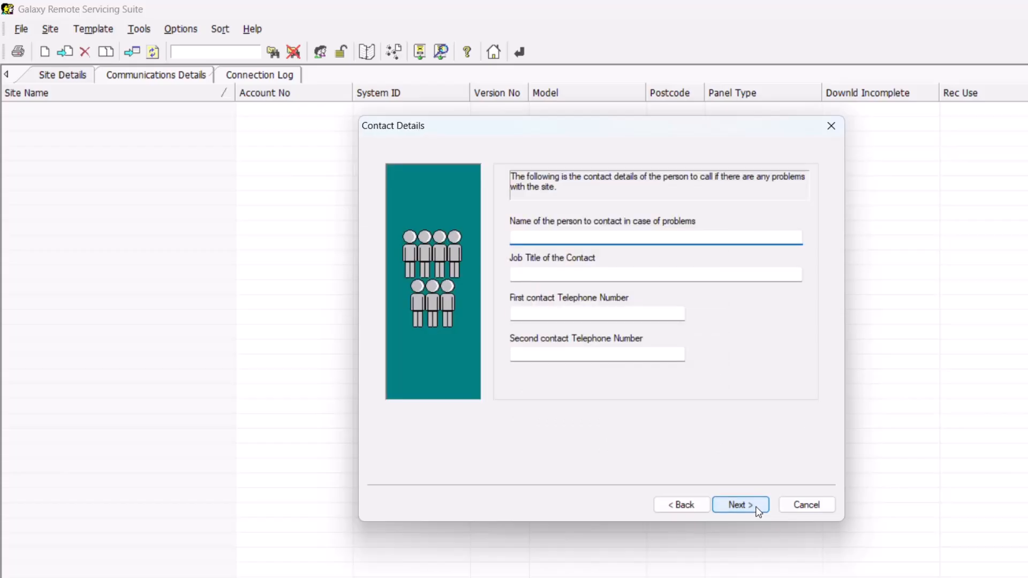
{"action": "left_click", "coordinate": [757, 507]}
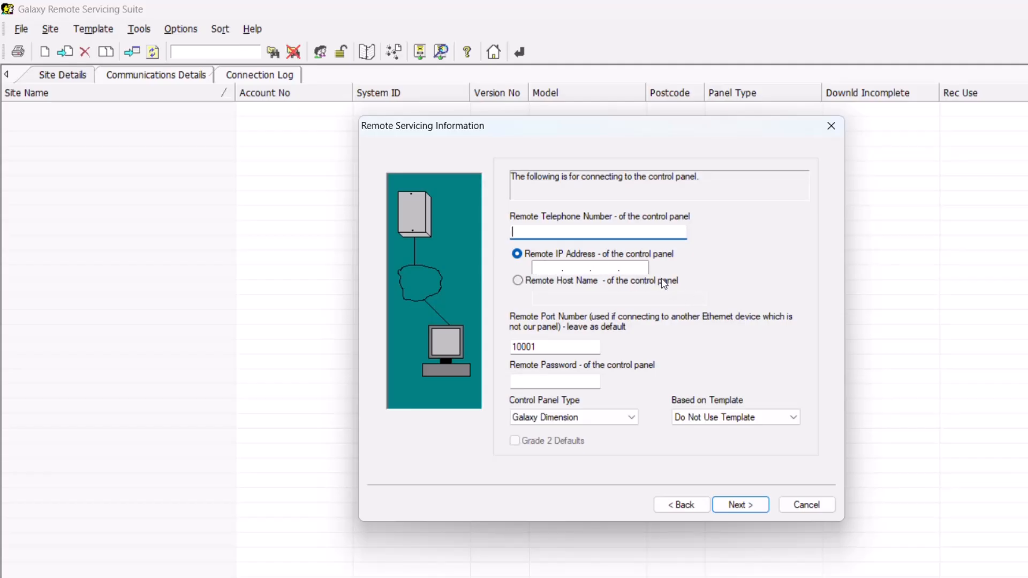
Step: Set the control panel's remote IP address to 192.168.50.41 and finish creating the site
{"action": "left_click", "coordinate": [537, 268]}
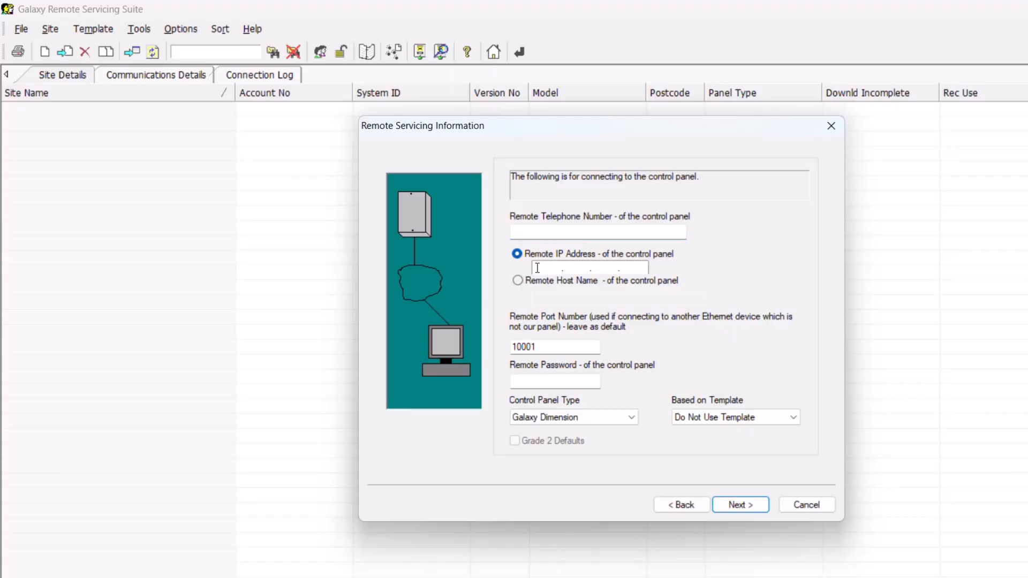
{"action": "type", "text": "192.168.50.41"}
{"action": "left_click", "coordinate": [744, 511]}
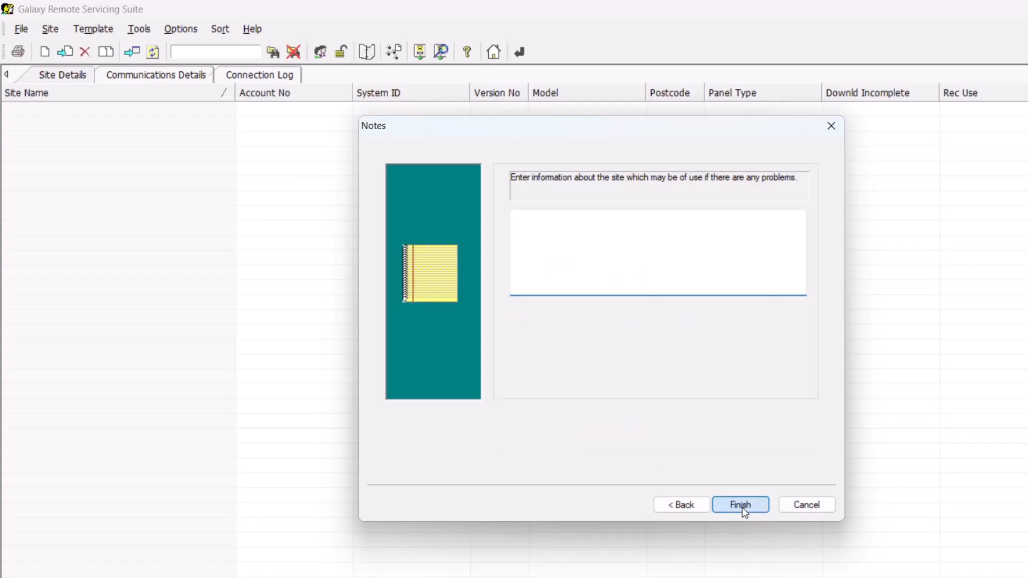
{"action": "left_click", "coordinate": [745, 512]}
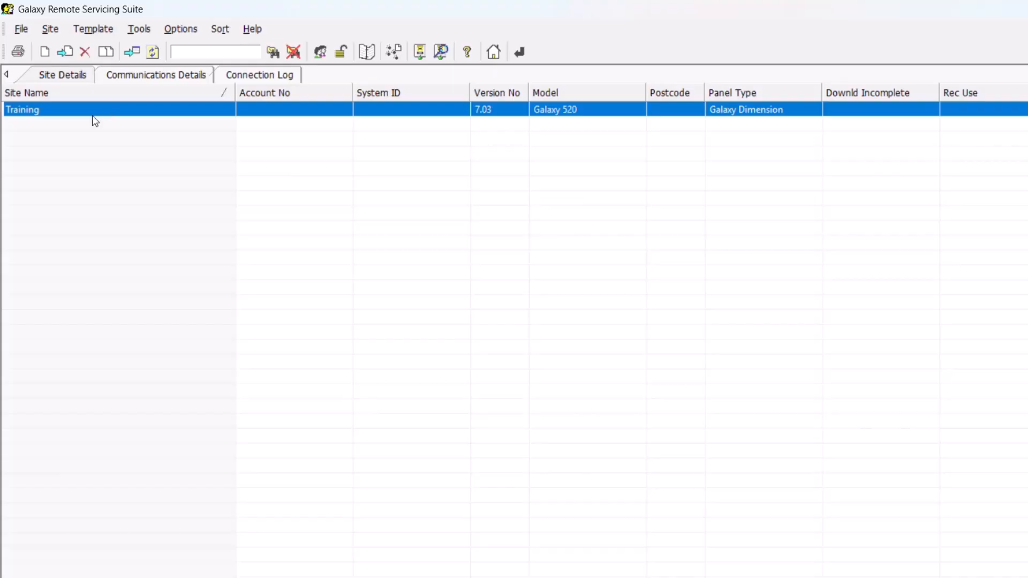
Step: Review the stored details of the Training site and close them
{"action": "double_click", "coordinate": [63, 119]}
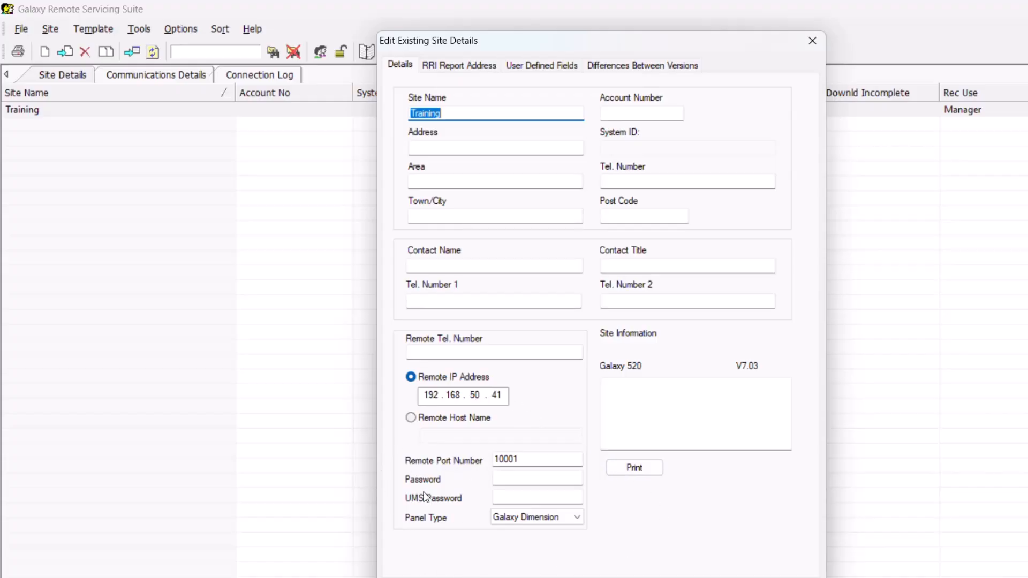
{"action": "left_click", "coordinate": [643, 577]}
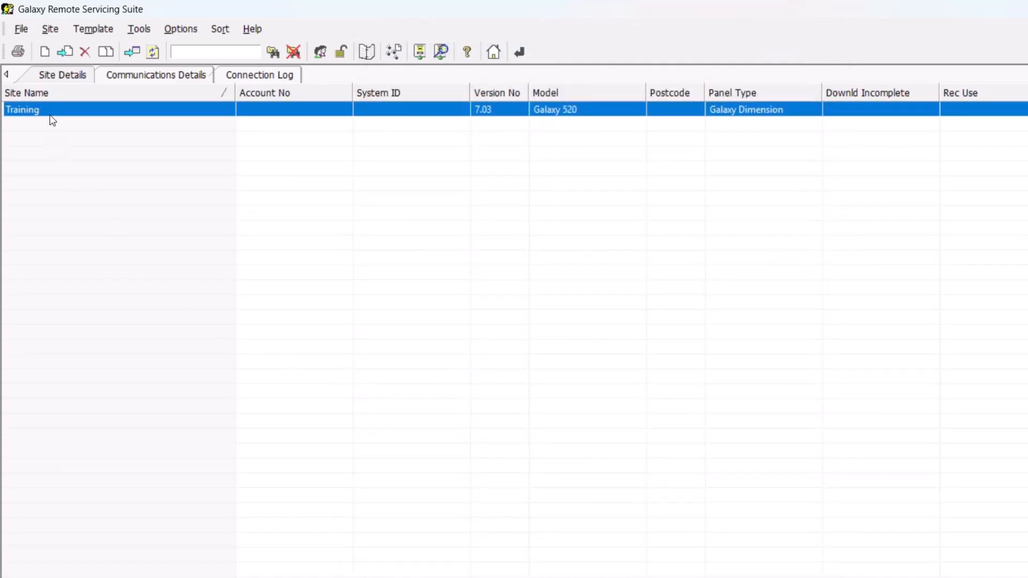
Step: Open the Training site and set its communications dial mode to Direct on COM5
{"action": "double_click", "coordinate": [32, 110]}
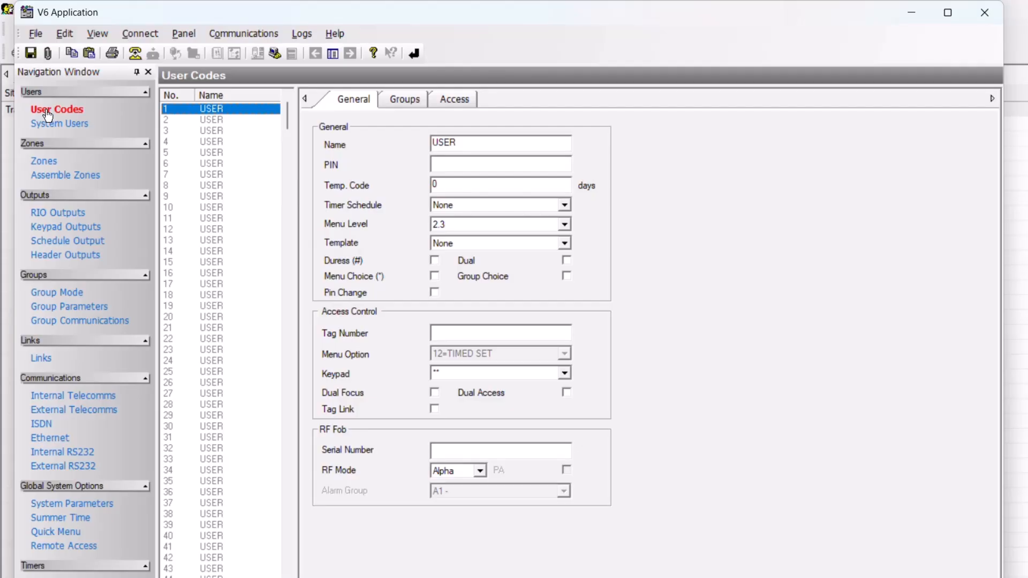
{"action": "left_click", "coordinate": [157, 40]}
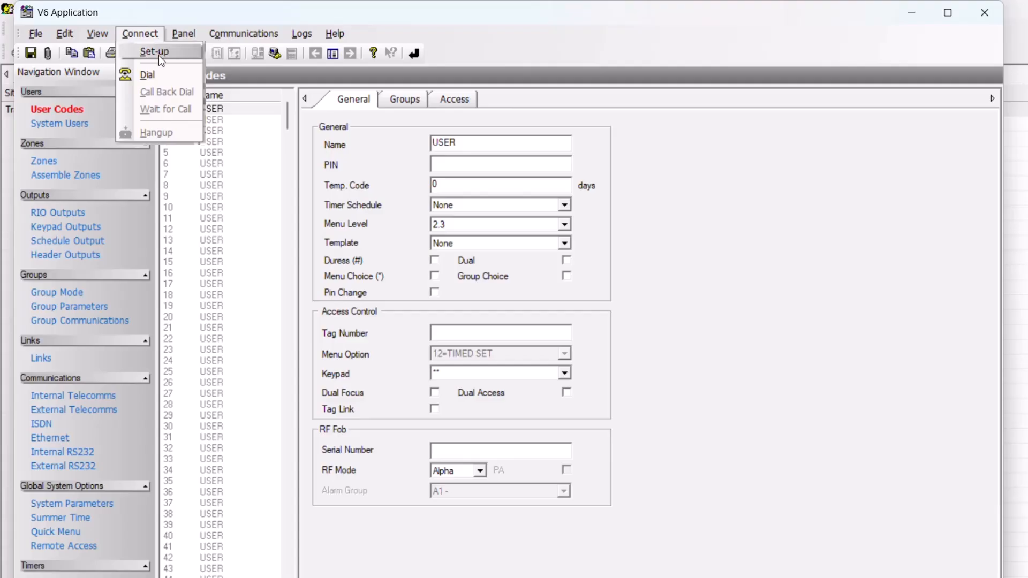
{"action": "left_click", "coordinate": [159, 54]}
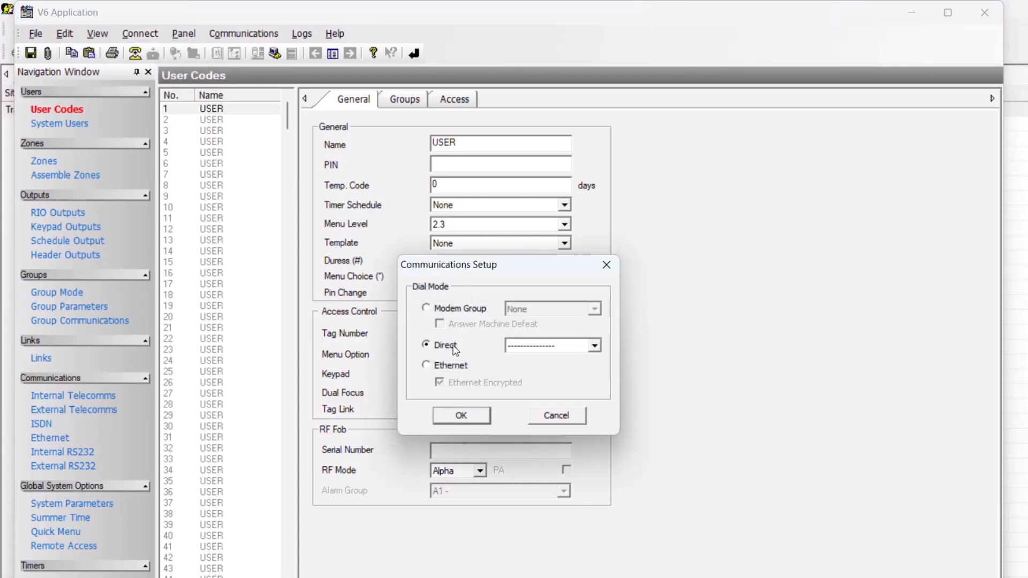
{"action": "left_click", "coordinate": [595, 346]}
{"action": "left_click", "coordinate": [554, 362]}
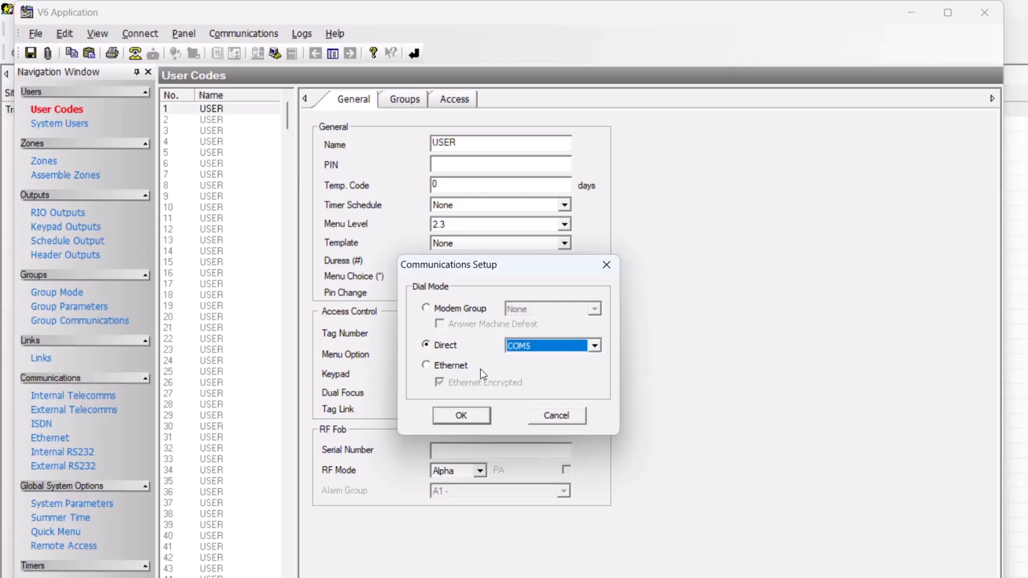
{"action": "left_click", "coordinate": [461, 418]}
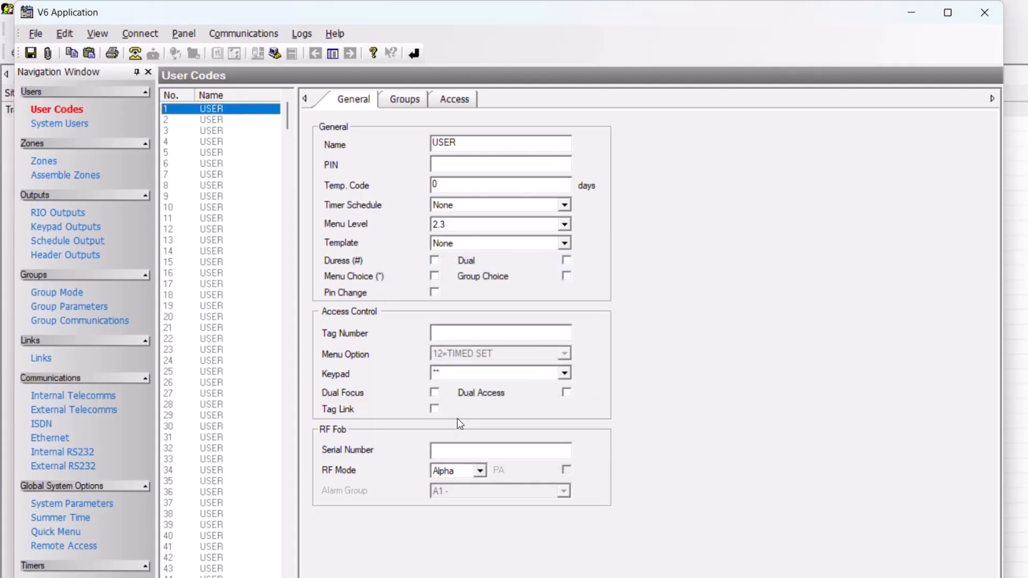
Step: Dial the Training site's panel over the direct connection, submitting the account password prompt and acknowledging the panel model notice
{"action": "left_click", "coordinate": [135, 53]}
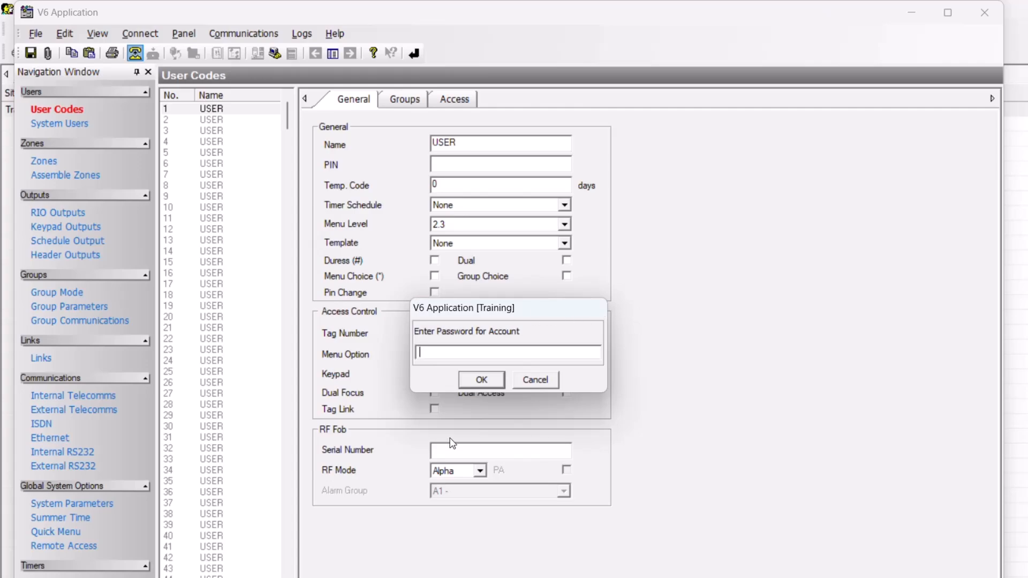
{"action": "left_click", "coordinate": [473, 381]}
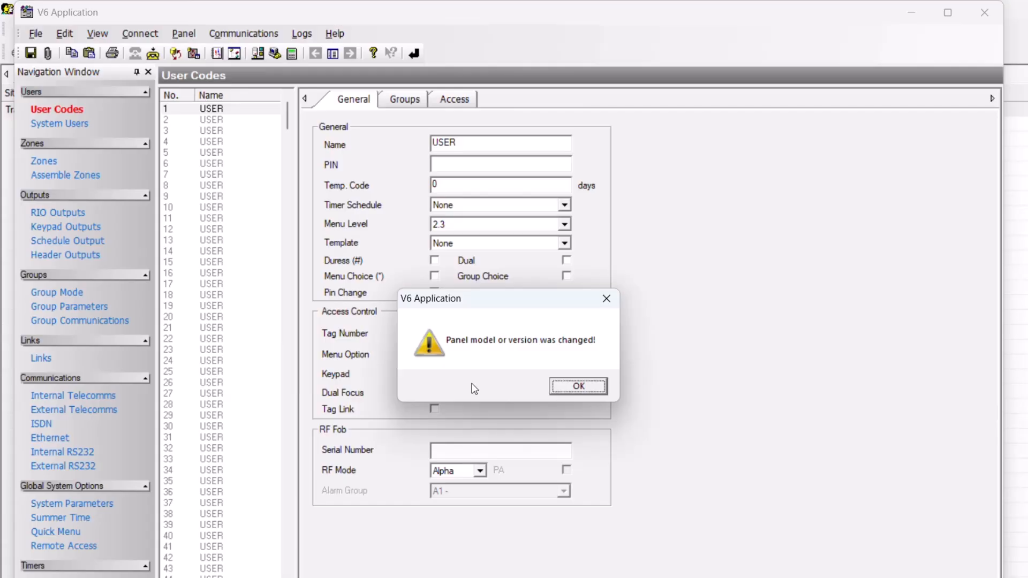
{"action": "left_click", "coordinate": [593, 390]}
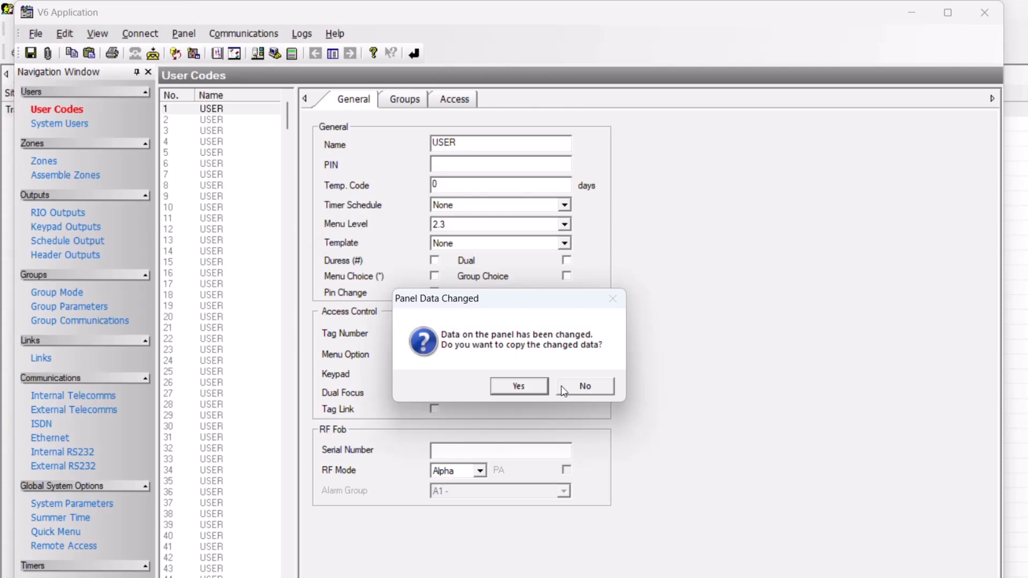
Step: Copy the changed data from the panel to the Training site with all data categories selected
{"action": "left_click", "coordinate": [535, 383]}
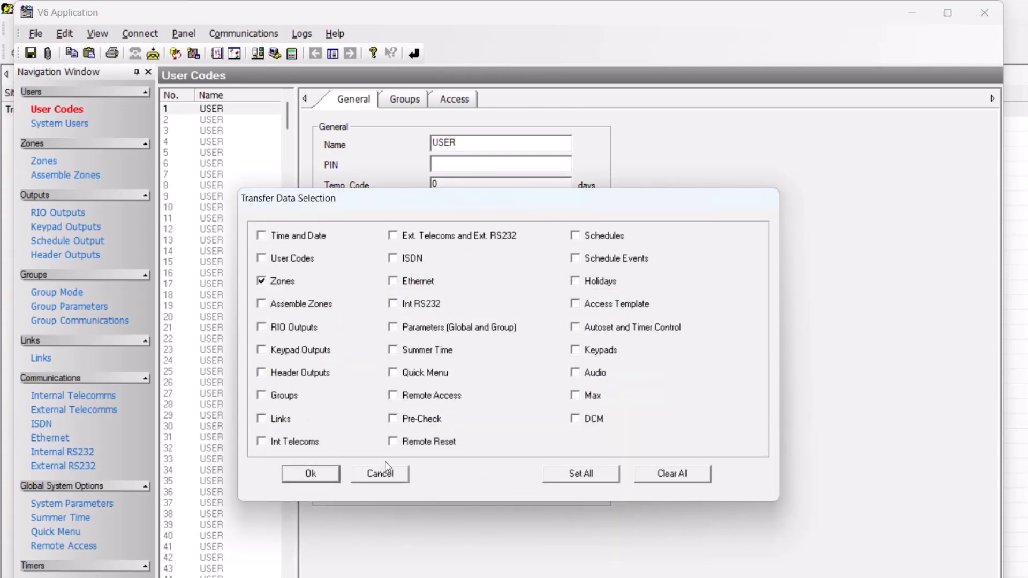
{"action": "left_click", "coordinate": [595, 479]}
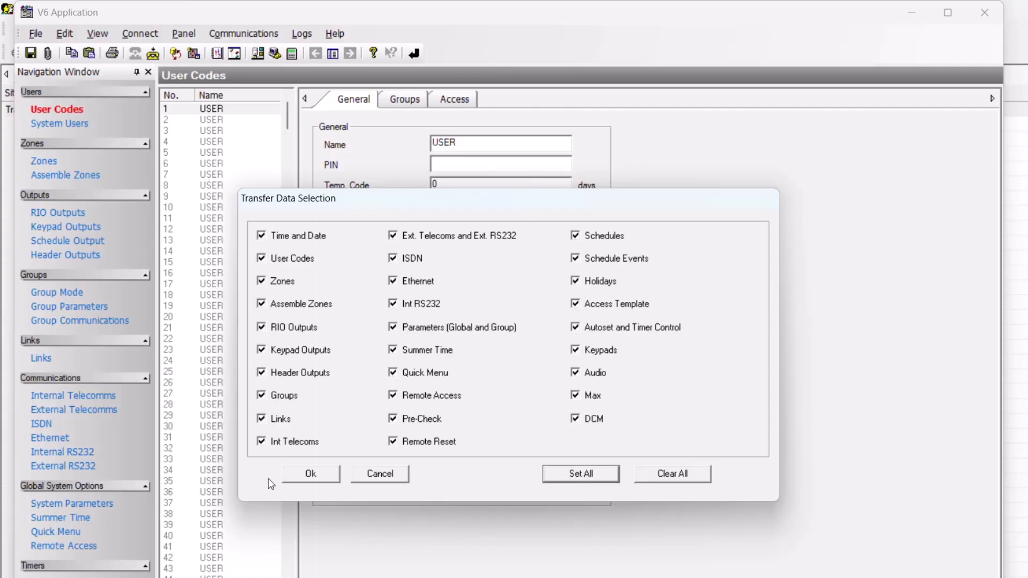
{"action": "left_click", "coordinate": [310, 475]}
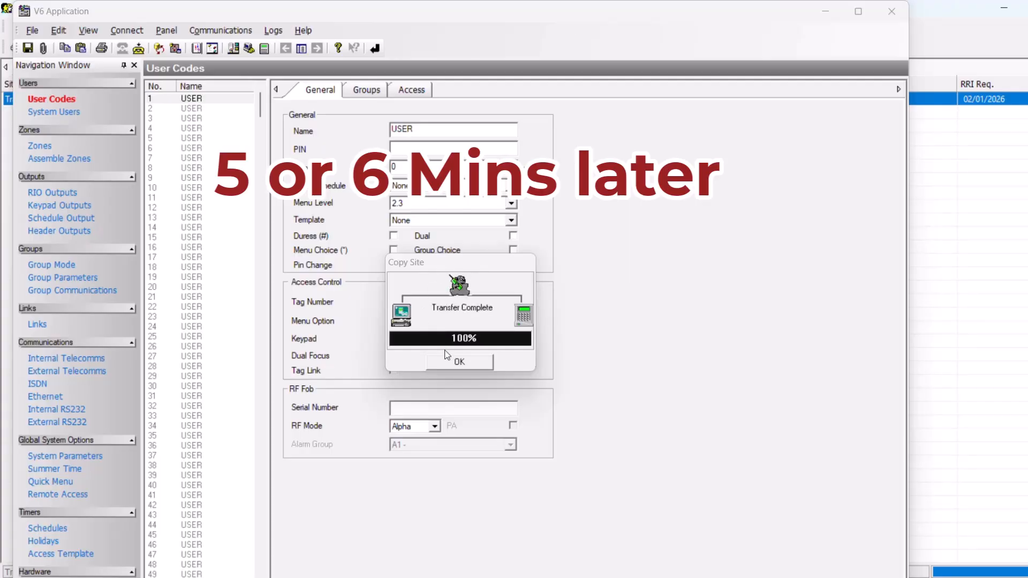
{"action": "left_click", "coordinate": [468, 363]}
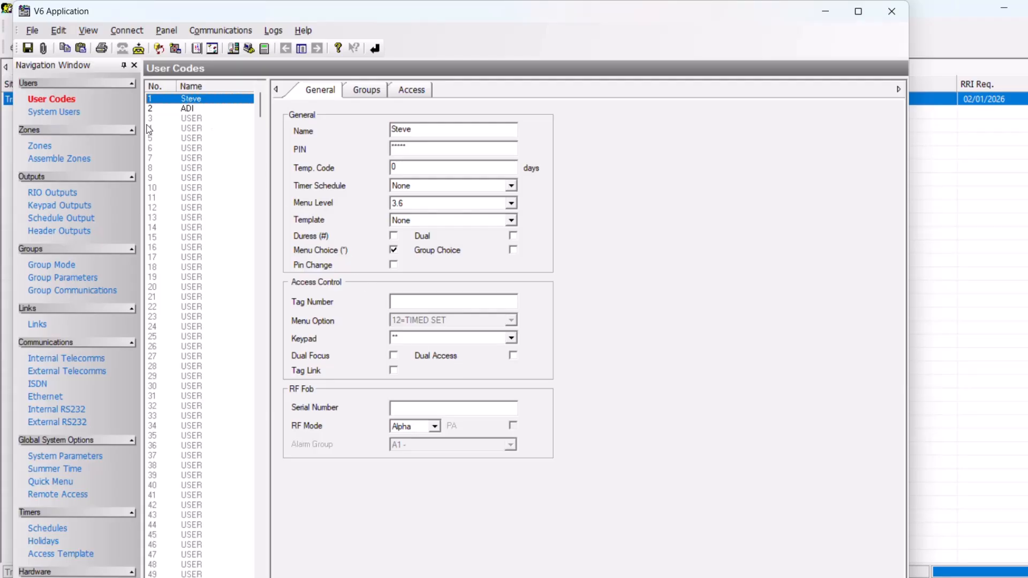
Step: Examine the zones and the Ethernet module settings copied from the panel
{"action": "left_click", "coordinate": [45, 151]}
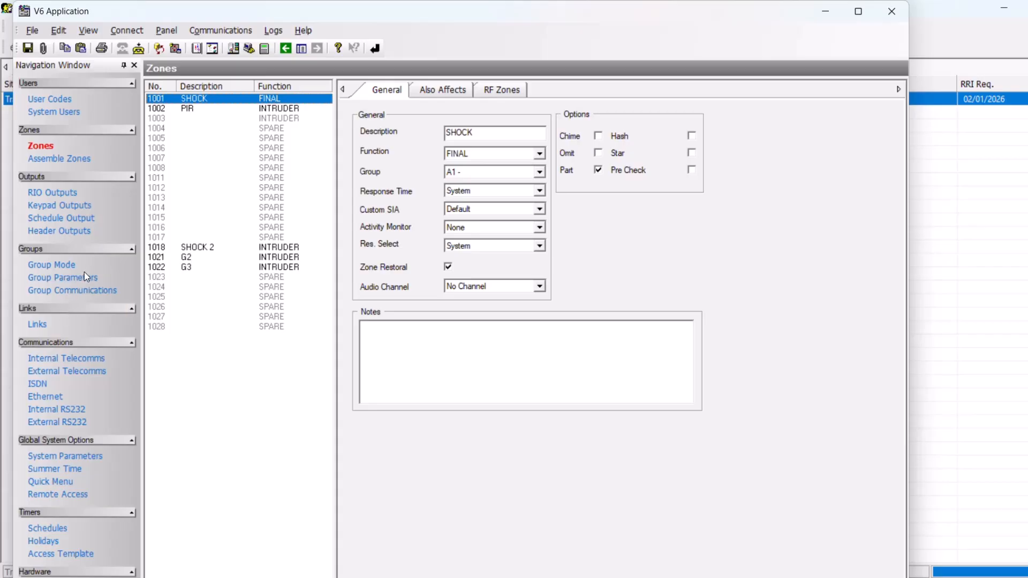
{"action": "left_click", "coordinate": [56, 398]}
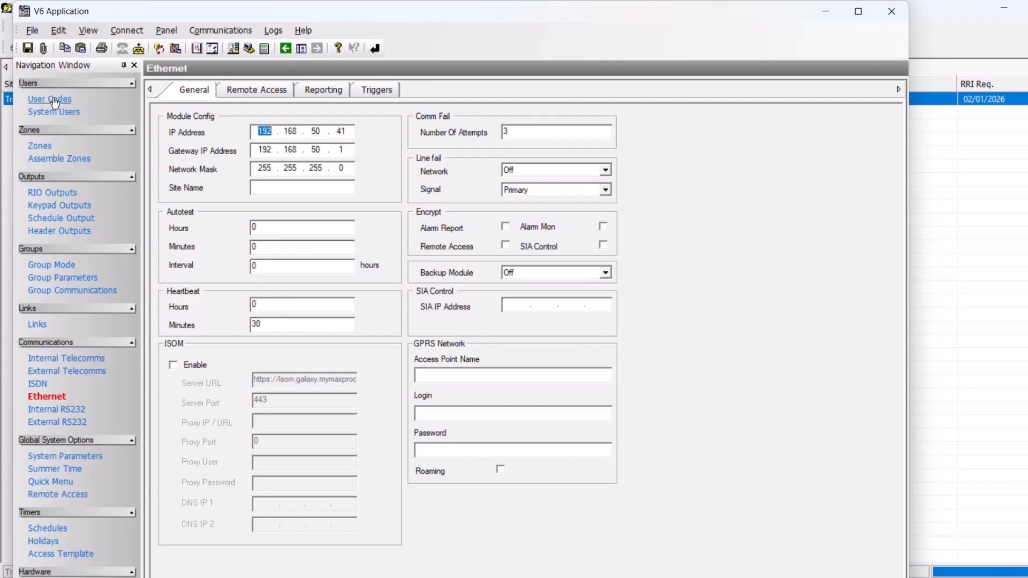
Step: Save the Training site's data, hang up the panel connection and close the site window
{"action": "left_click", "coordinate": [28, 47]}
{"action": "left_click", "coordinate": [143, 48]}
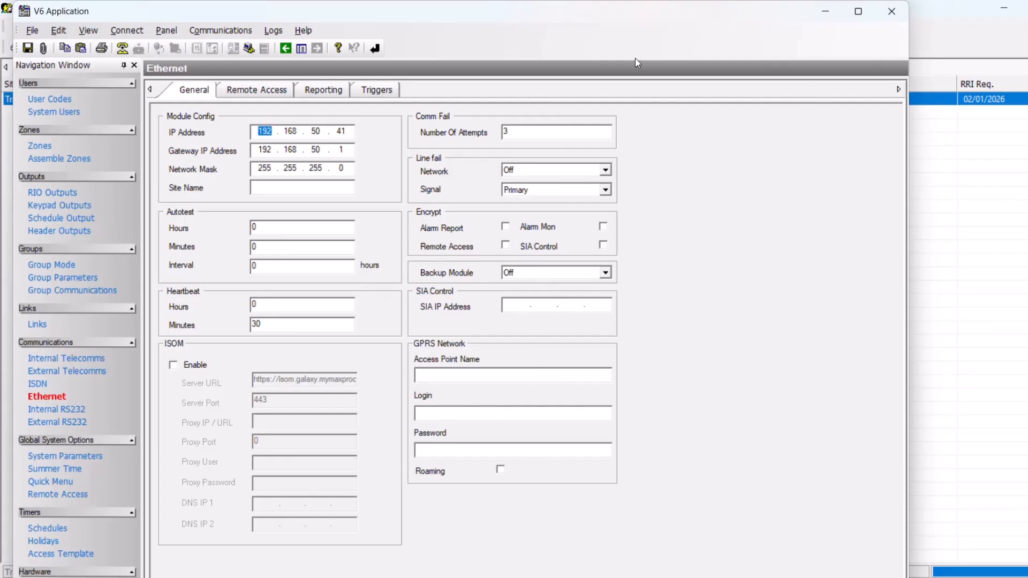
{"action": "left_click", "coordinate": [886, 16]}
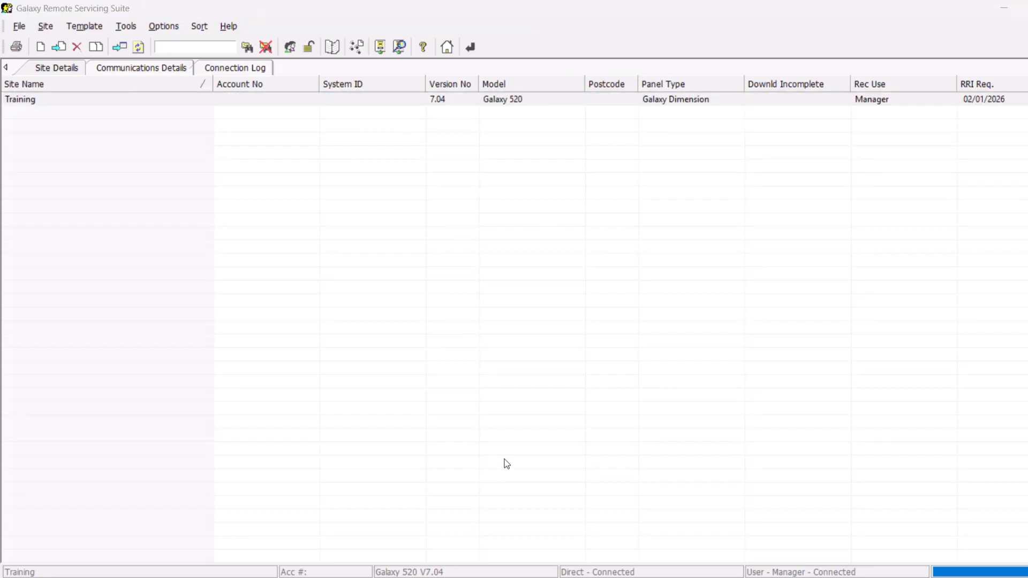
Step: Look at the Honeywell E080-10 Galaxy Ethernet Module product page in the web browser and return to Galaxy Remote Servicing Suite
{"action": "left_click", "coordinate": [611, 517]}
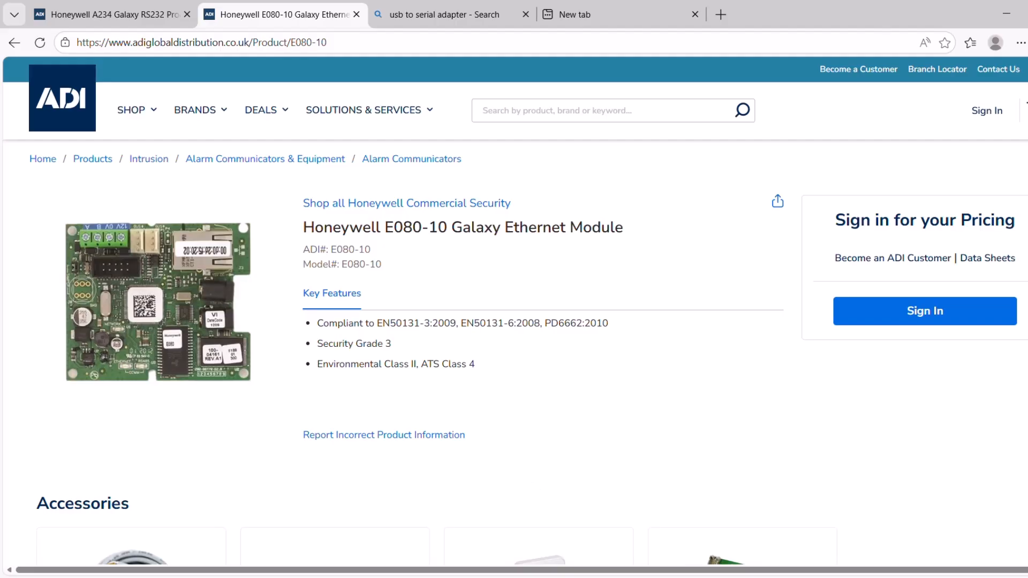
{"action": "mouse_move", "coordinate": [734, 576]}
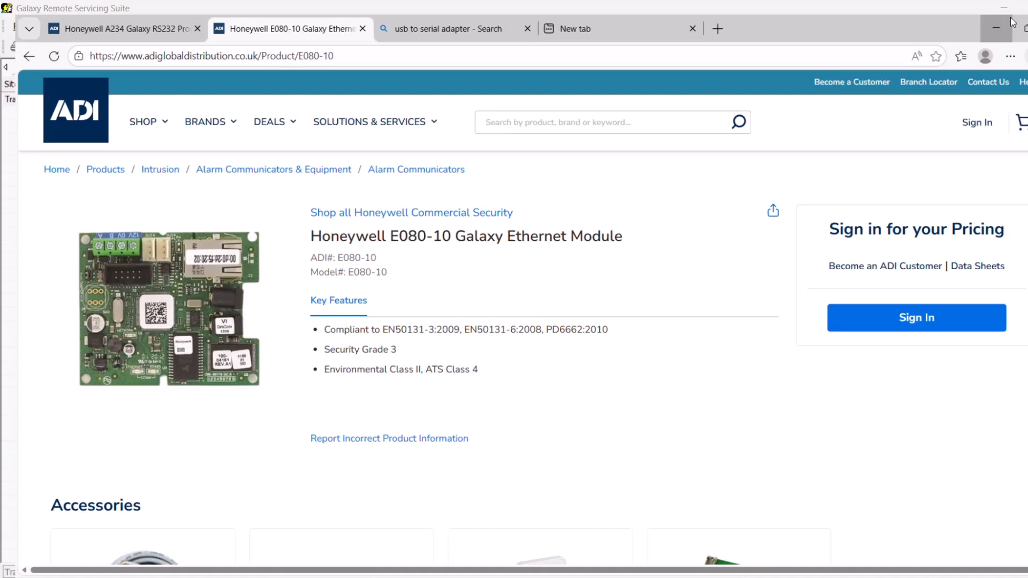
{"action": "left_click", "coordinate": [1010, 23]}
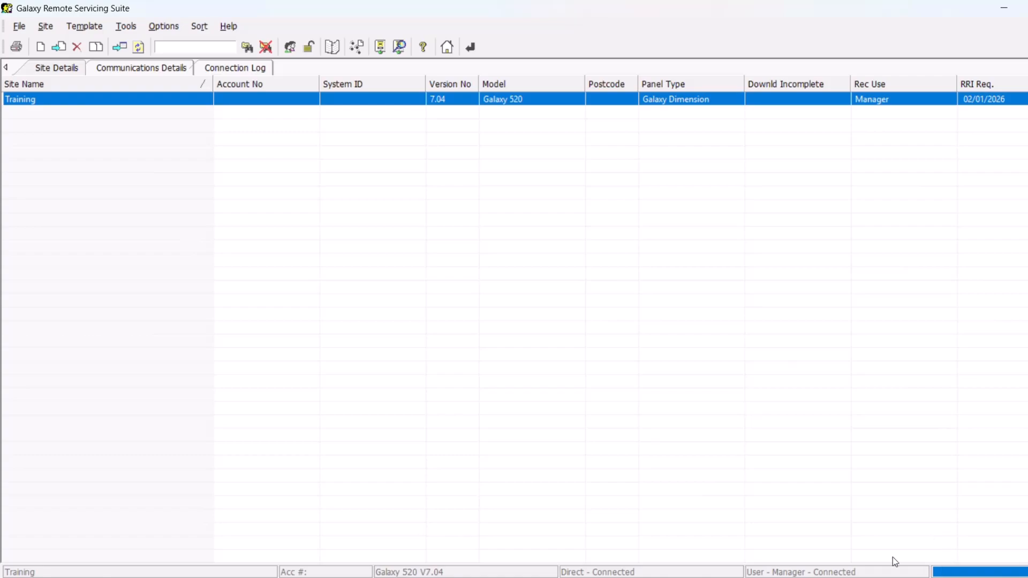
Step: Run ipconfig in a Windows command prompt to check the computer's Ethernet IPv4 address, and close the prompt
{"action": "key", "text": "super+r"}
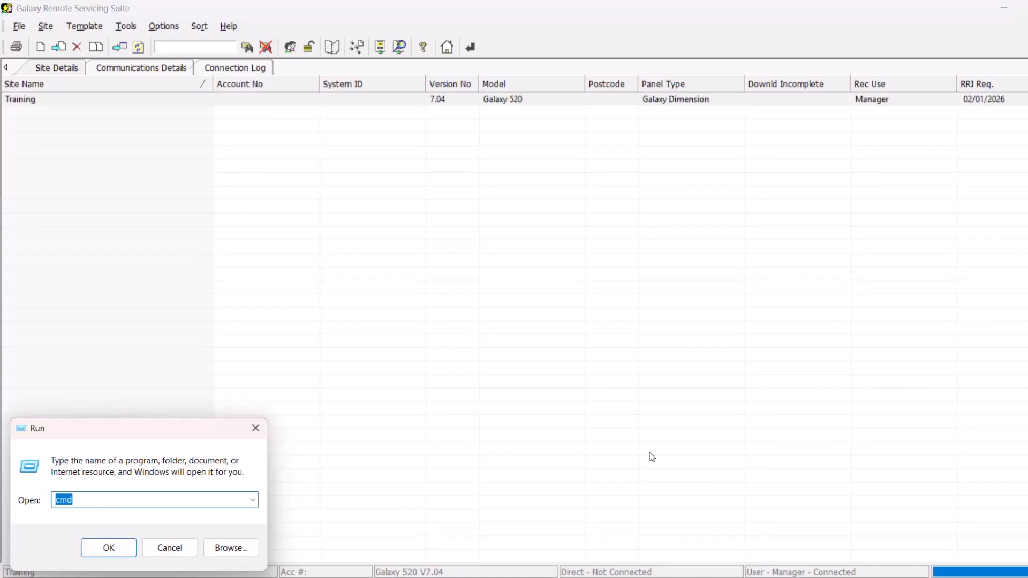
{"action": "key", "text": "Return"}
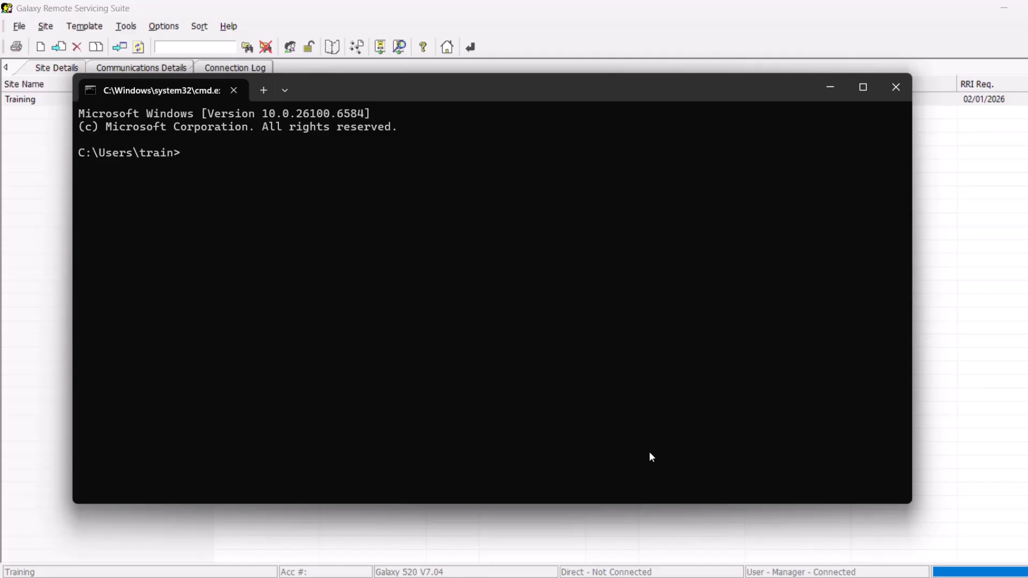
{"action": "type", "text": "ipconfig"}
{"action": "key", "text": "Return"}
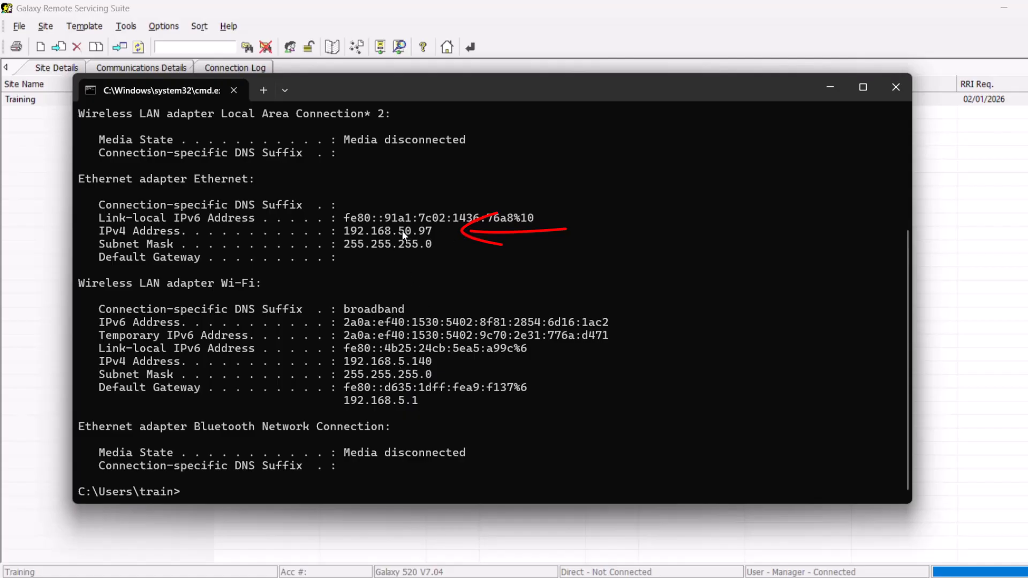
{"action": "left_click", "coordinate": [896, 89]}
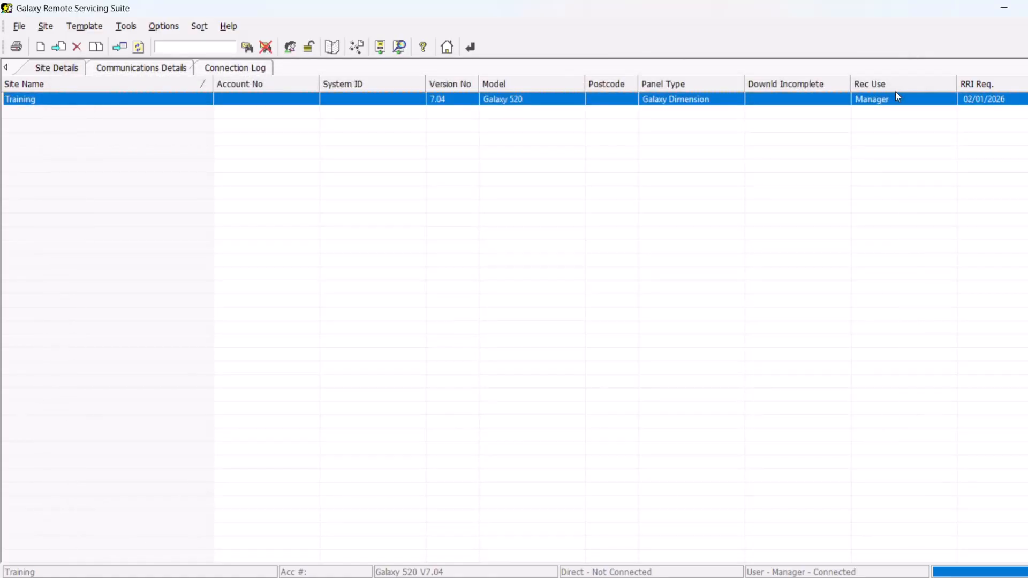
Step: Open the computer's network adapter list from the Windows Control Panel
{"action": "key", "text": "super"}
{"action": "type", "text": "cobt"}
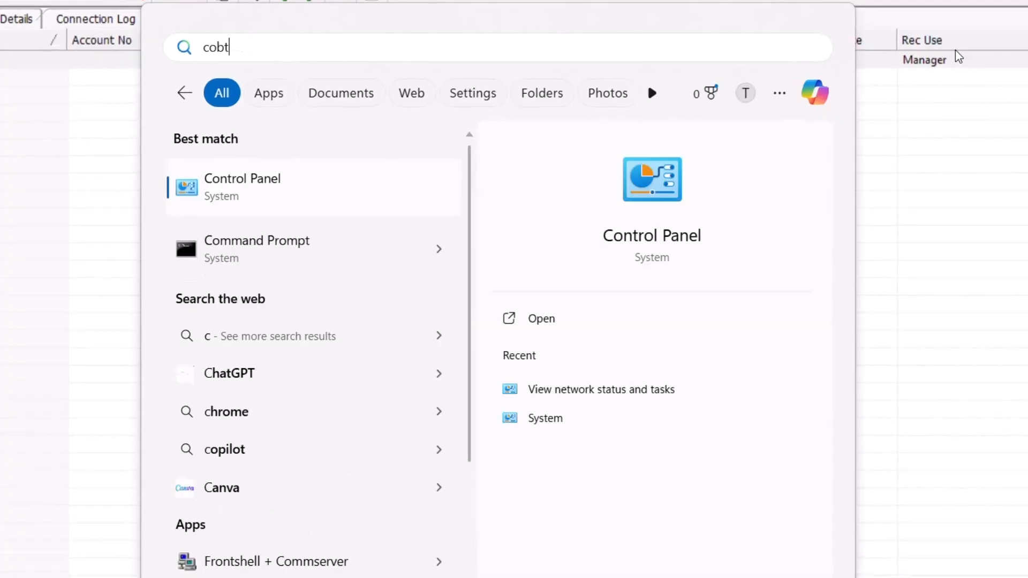
{"action": "key", "text": "Return"}
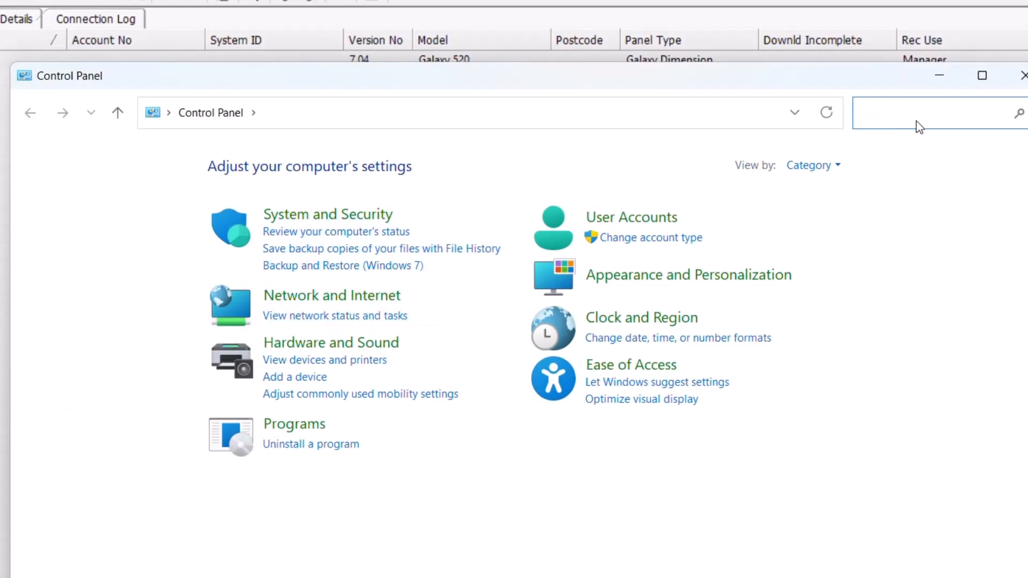
{"action": "left_click", "coordinate": [363, 319]}
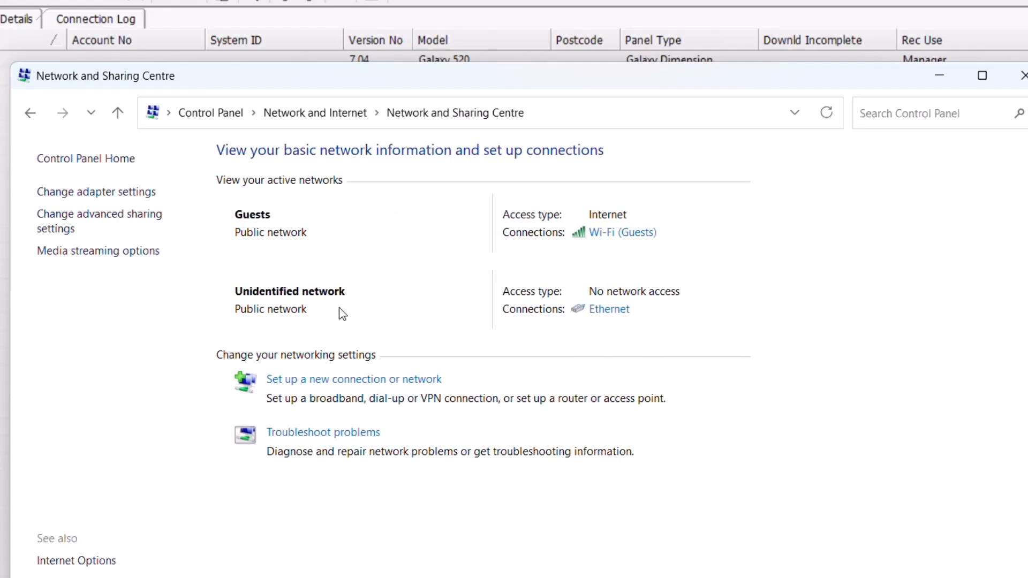
{"action": "left_click", "coordinate": [131, 192]}
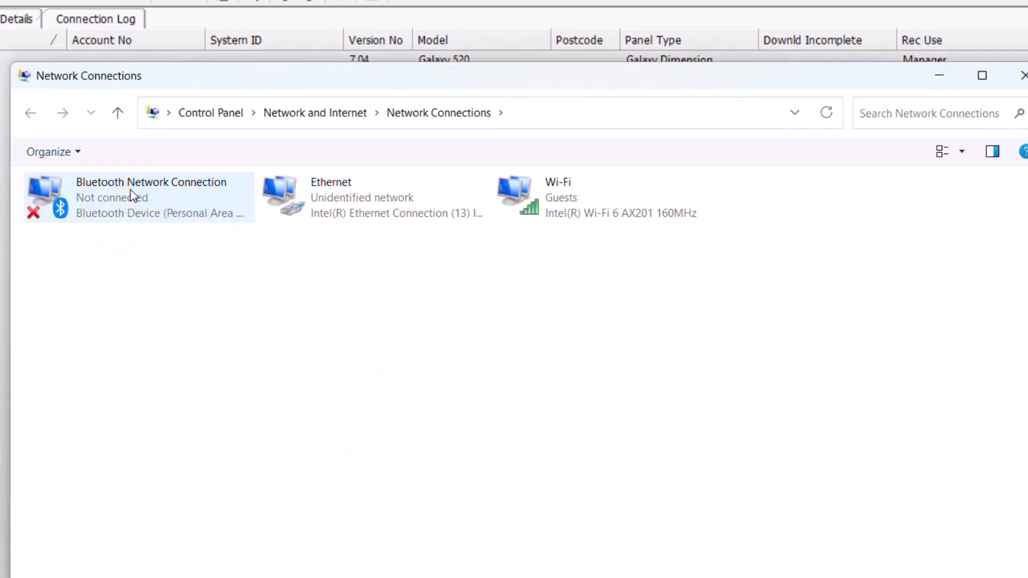
Step: Examine the Ethernet adapter's IPv4 address and subnet mask settings, and close the network windows without changing anything
{"action": "right_click", "coordinate": [354, 208]}
{"action": "left_click", "coordinate": [408, 392]}
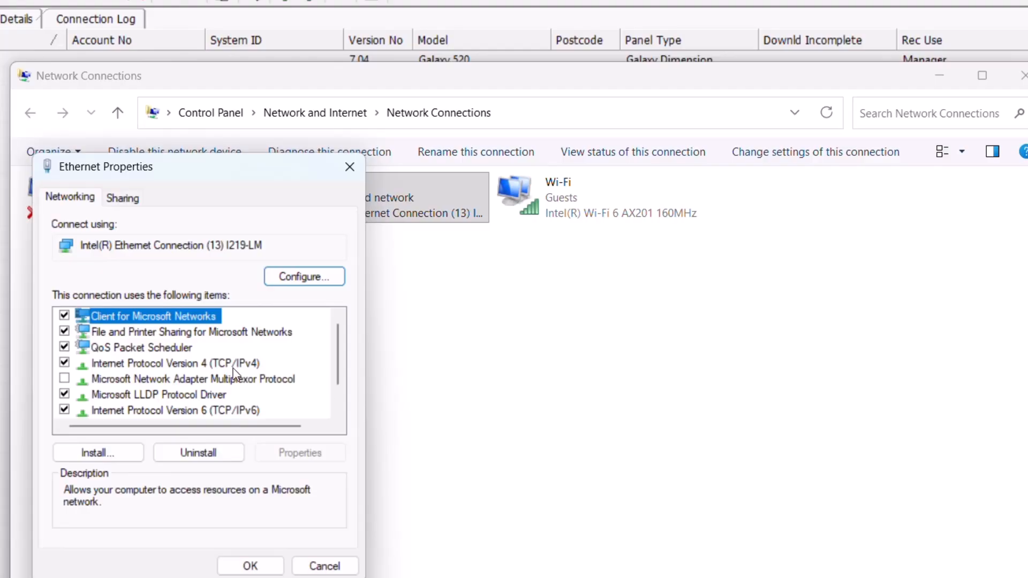
{"action": "left_click", "coordinate": [239, 363]}
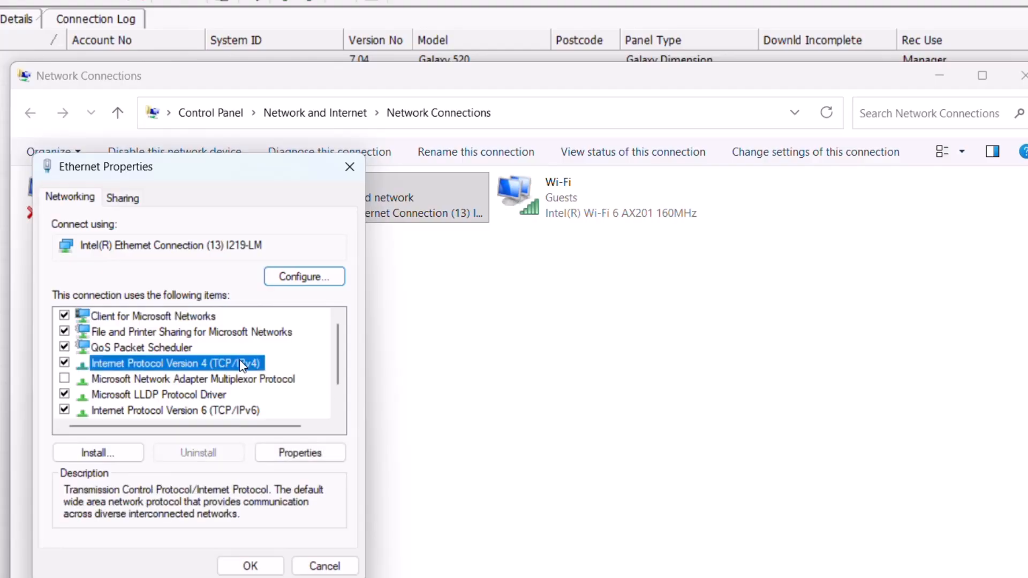
{"action": "double_click", "coordinate": [240, 364]}
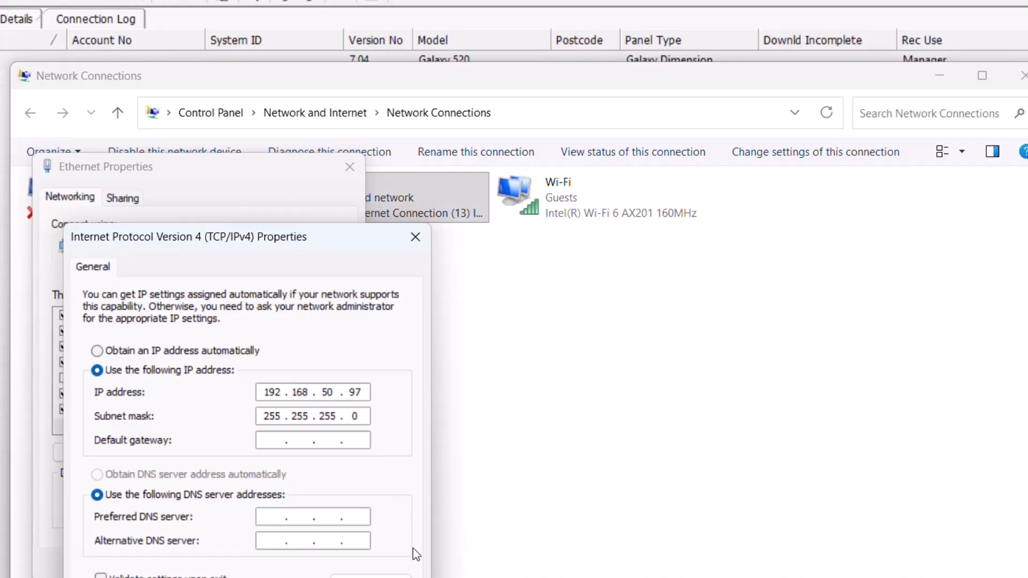
{"action": "key", "text": "Escape"}
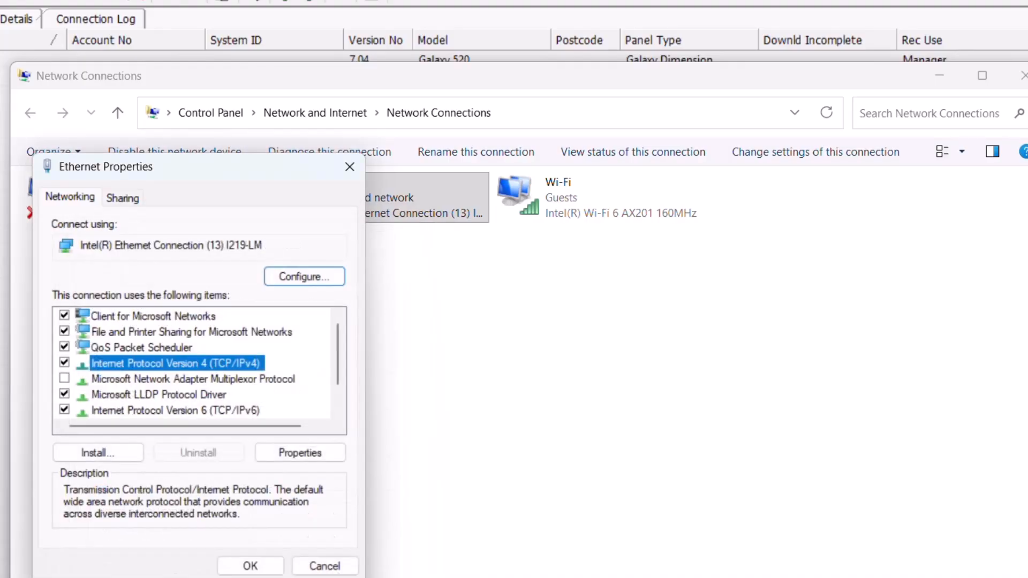
{"action": "left_click", "coordinate": [325, 567]}
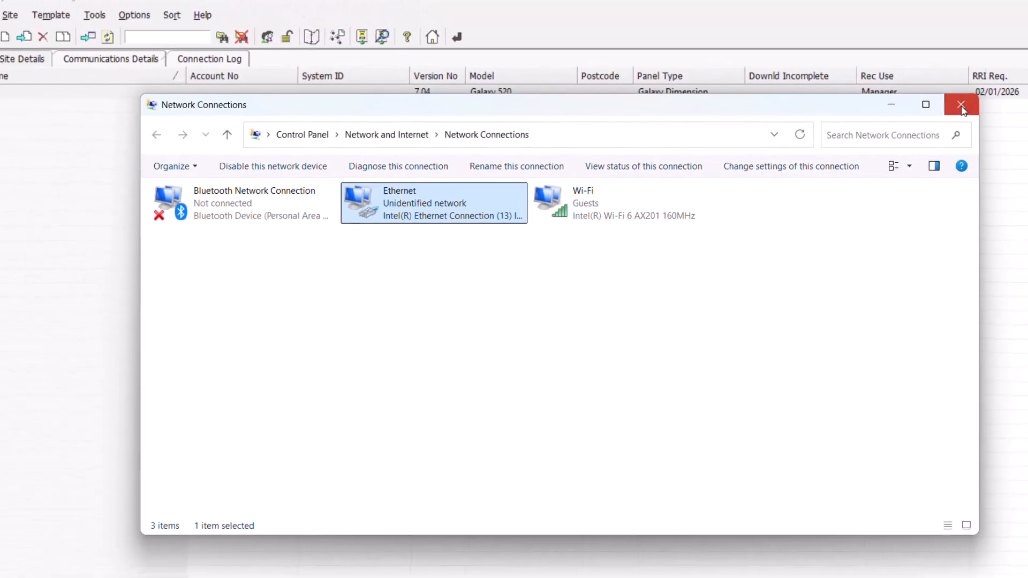
{"action": "left_click", "coordinate": [1023, 76]}
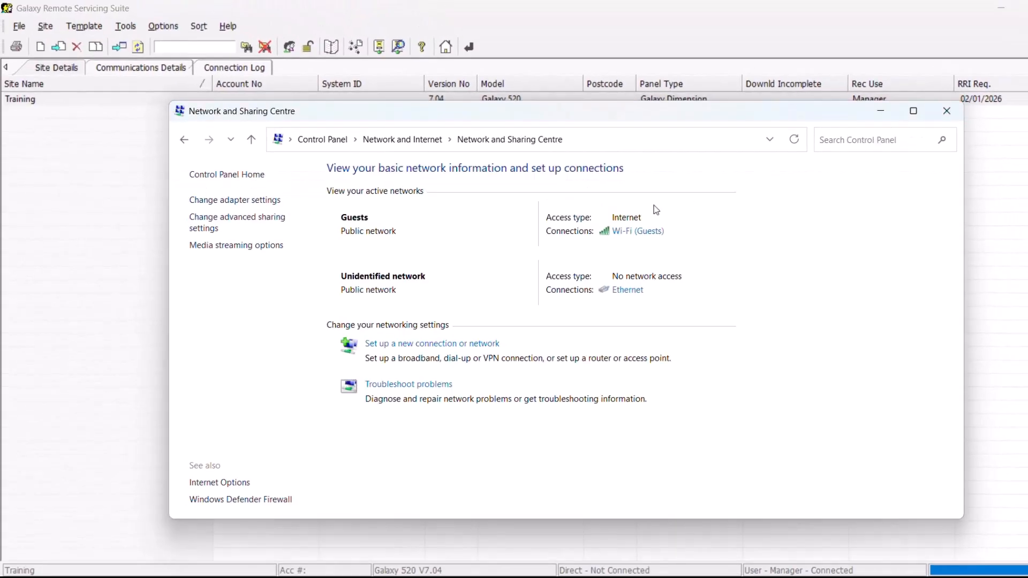
{"action": "left_click", "coordinate": [947, 111]}
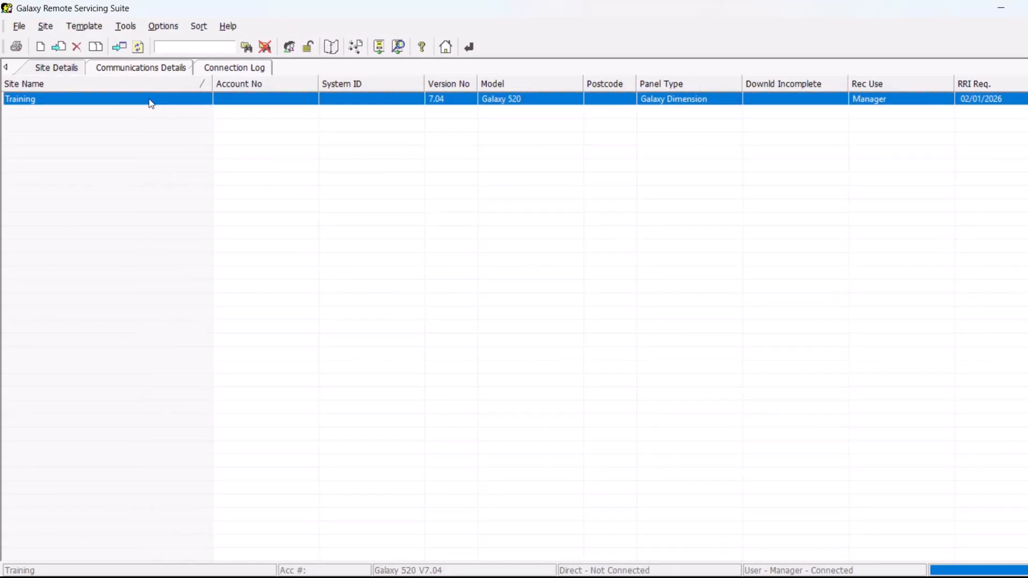
Step: Open the Training site and set its communications dial mode to Ethernet with encryption
{"action": "double_click", "coordinate": [150, 100]}
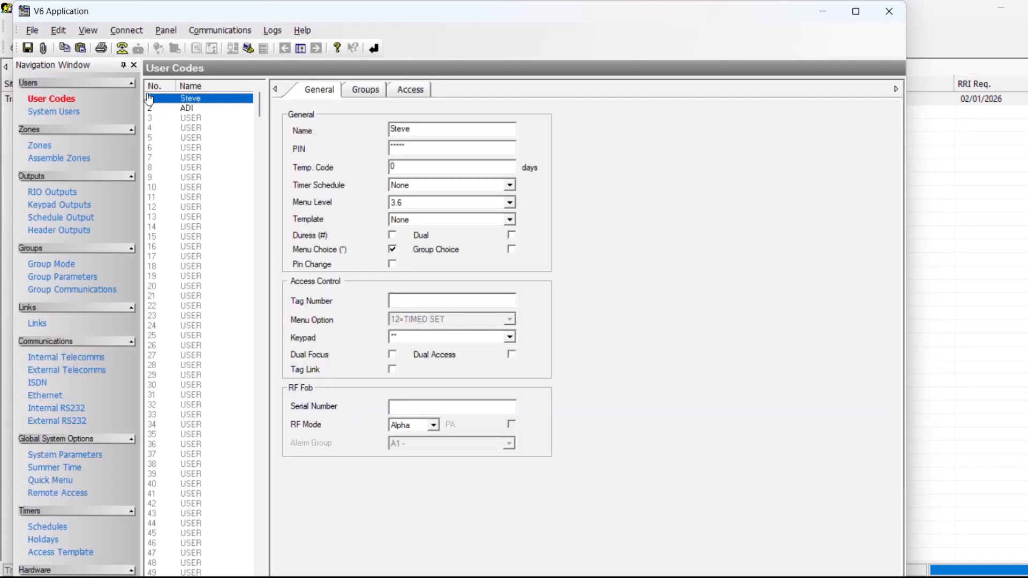
{"action": "left_click", "coordinate": [127, 32]}
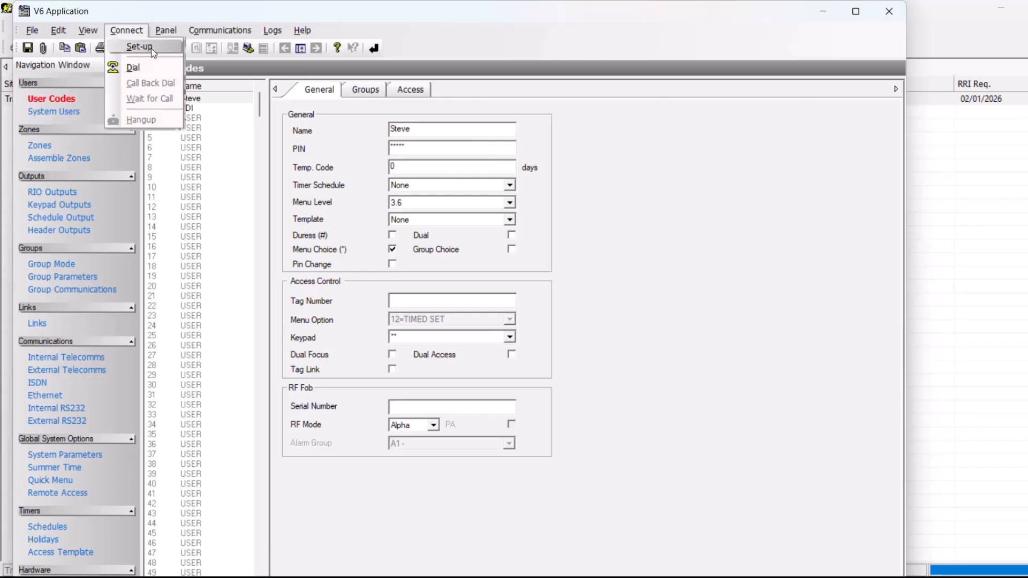
{"action": "left_click", "coordinate": [151, 49]}
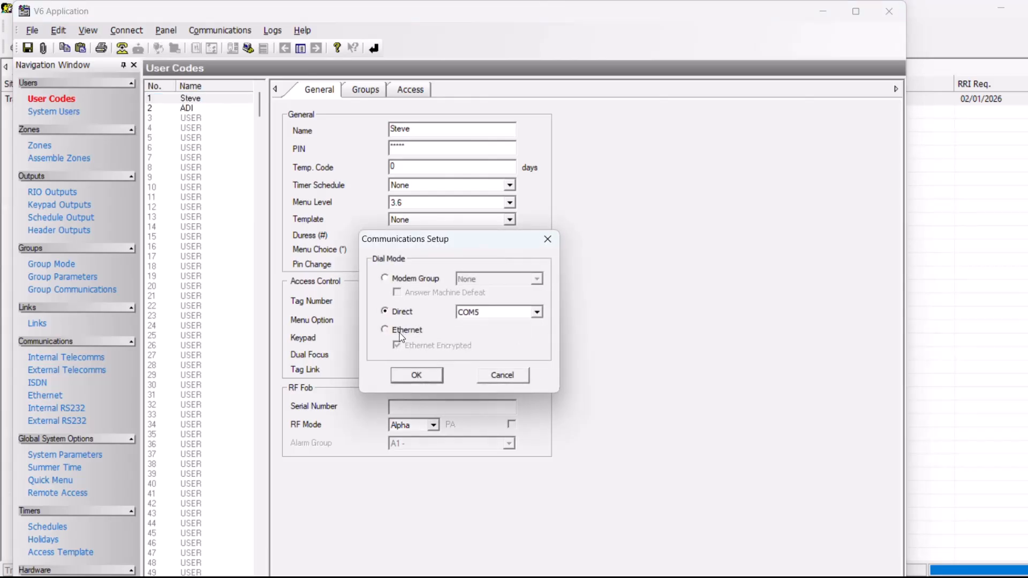
{"action": "left_click", "coordinate": [402, 331]}
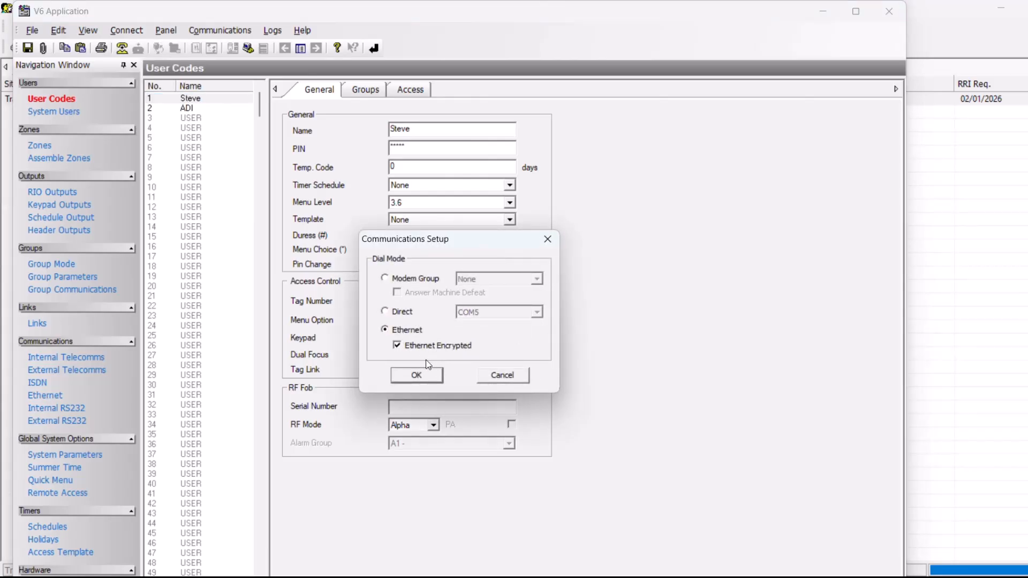
{"action": "left_click", "coordinate": [419, 377]}
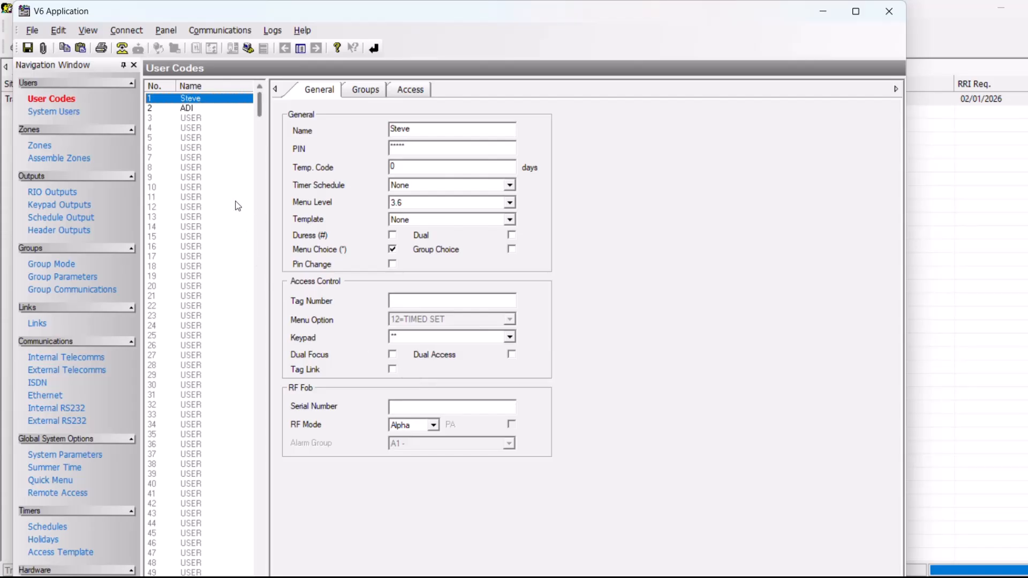
Step: Connect to the Training site's panel over Ethernet, submitting the account password prompt and closing the connection dialog
{"action": "left_click", "coordinate": [122, 49]}
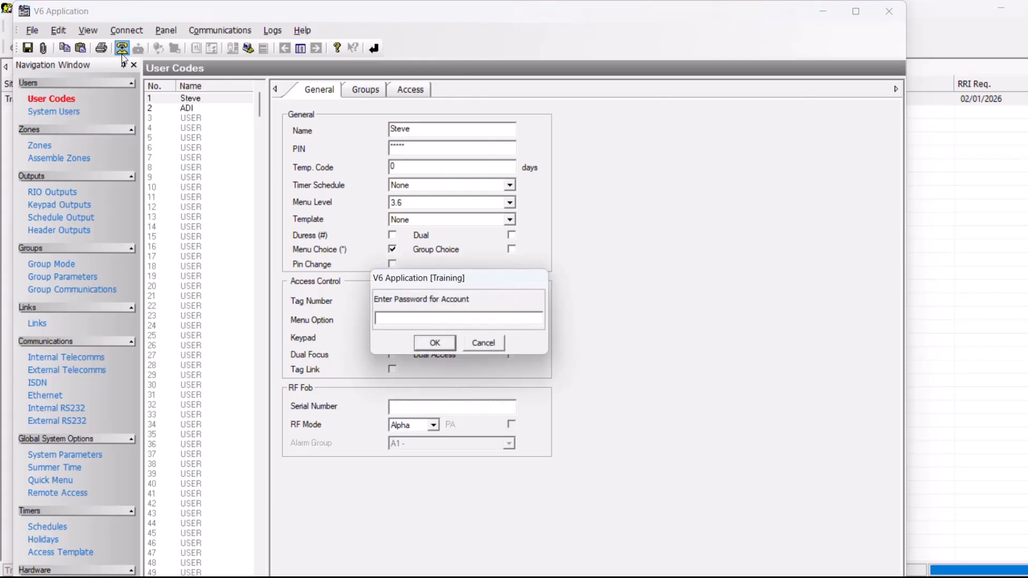
{"action": "left_click", "coordinate": [422, 344]}
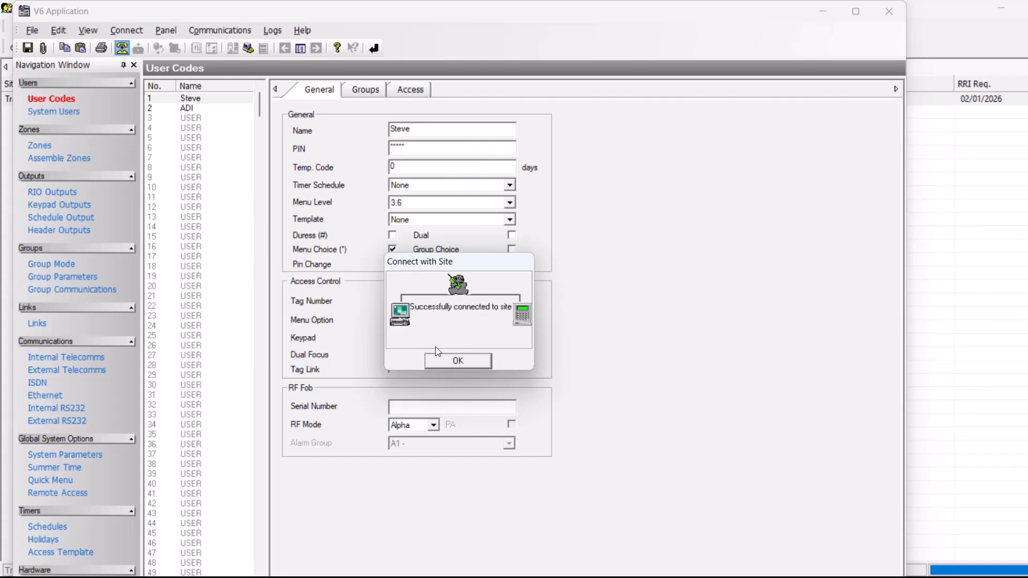
{"action": "left_click", "coordinate": [467, 365]}
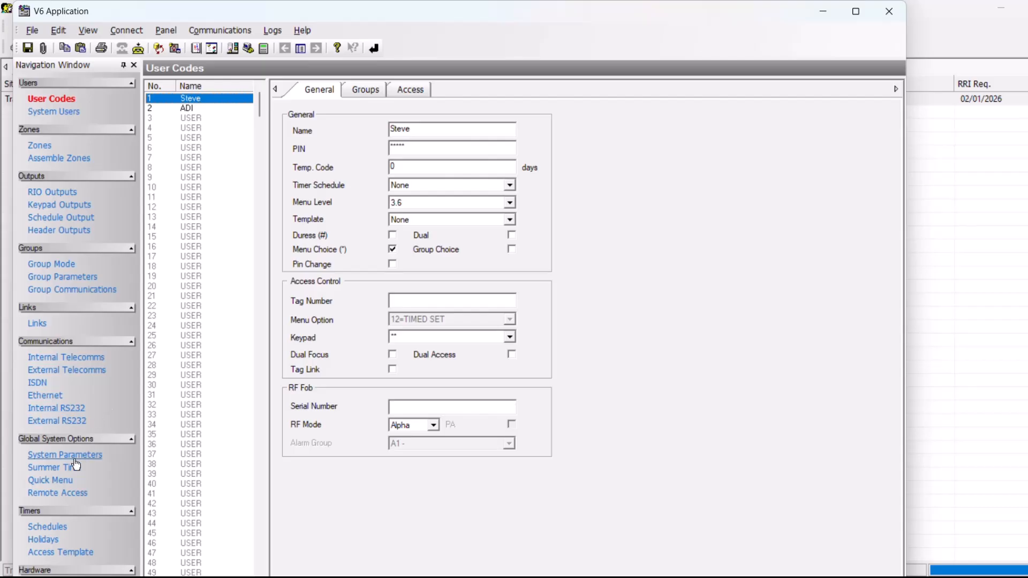
Step: Change the top banner line in the system parameters to ADI Training 8
{"action": "left_click", "coordinate": [69, 455]}
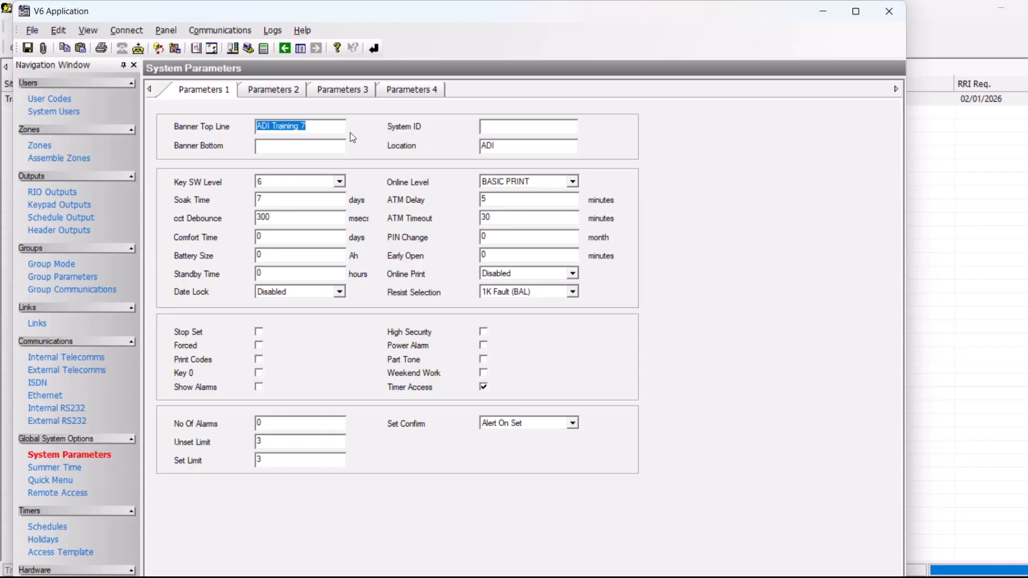
{"action": "left_click", "coordinate": [335, 127]}
{"action": "key", "text": "BackSpace"}
{"action": "type", "text": "8"}
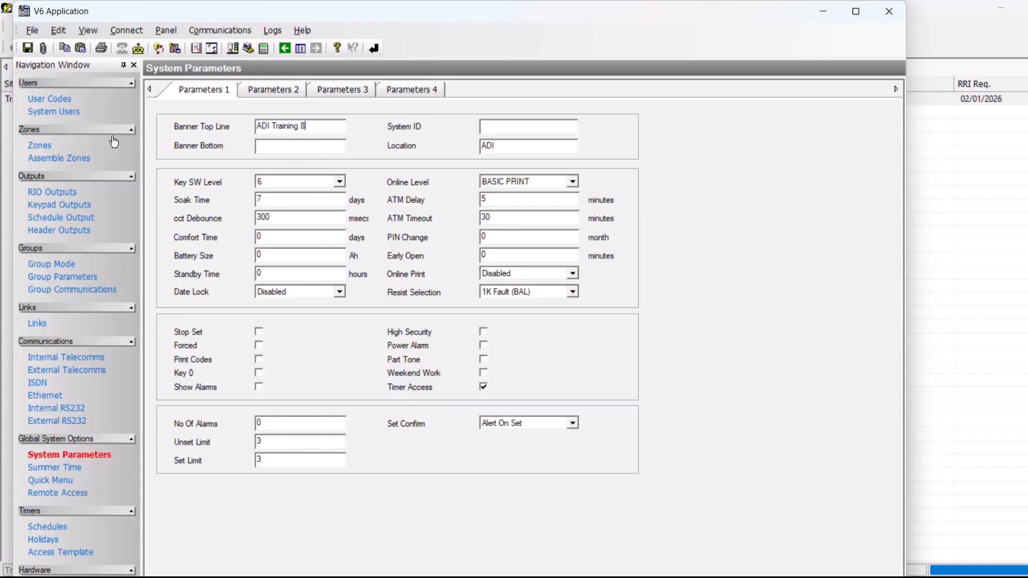
Step: Overwrite the site with the Parameters (Global and Group) and Autoset and Timer Control data, and close the transfer dialog
{"action": "left_click", "coordinate": [217, 34]}
{"action": "left_click", "coordinate": [259, 46]}
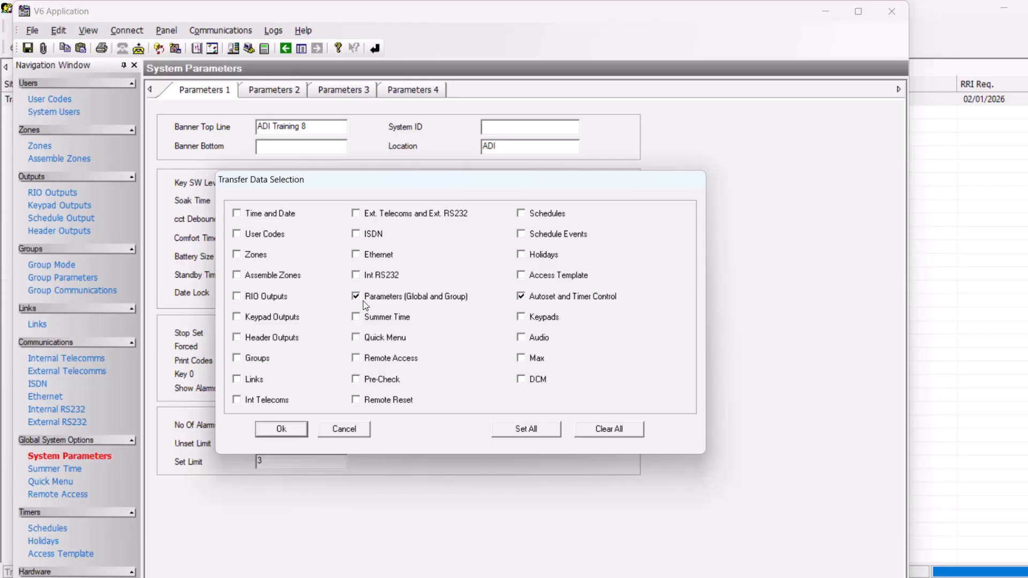
{"action": "left_click", "coordinate": [284, 429]}
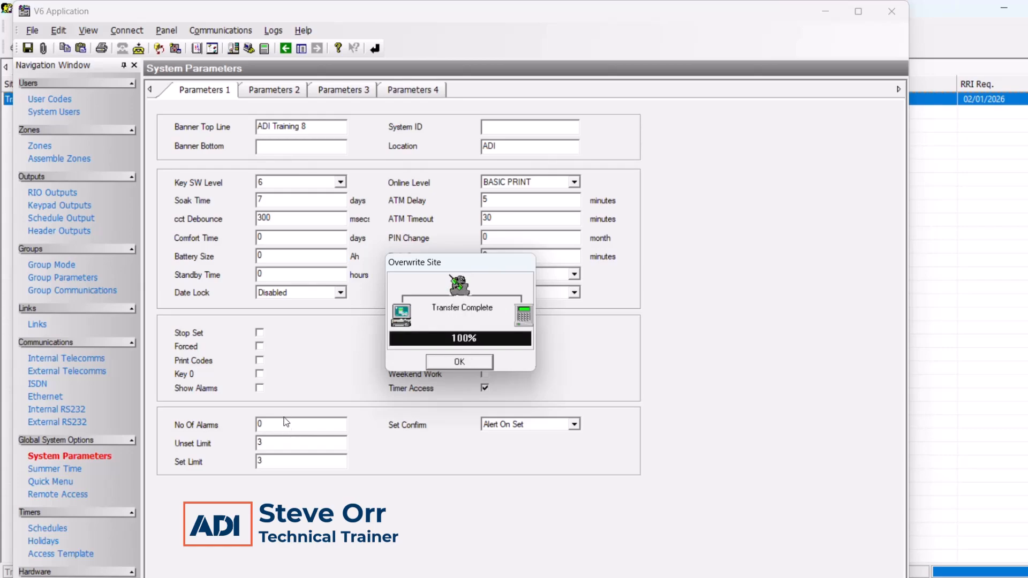
{"action": "left_click", "coordinate": [450, 364]}
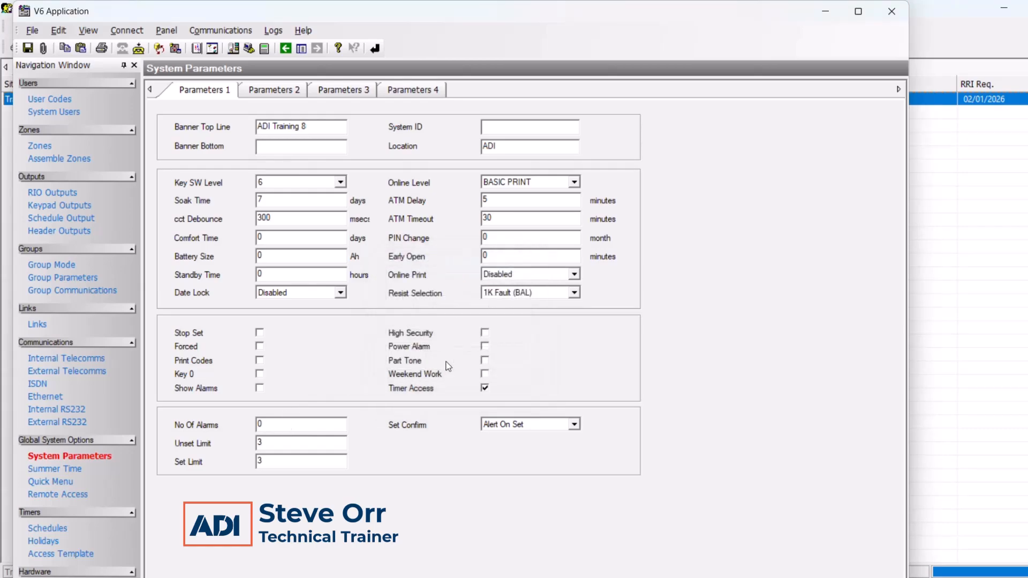